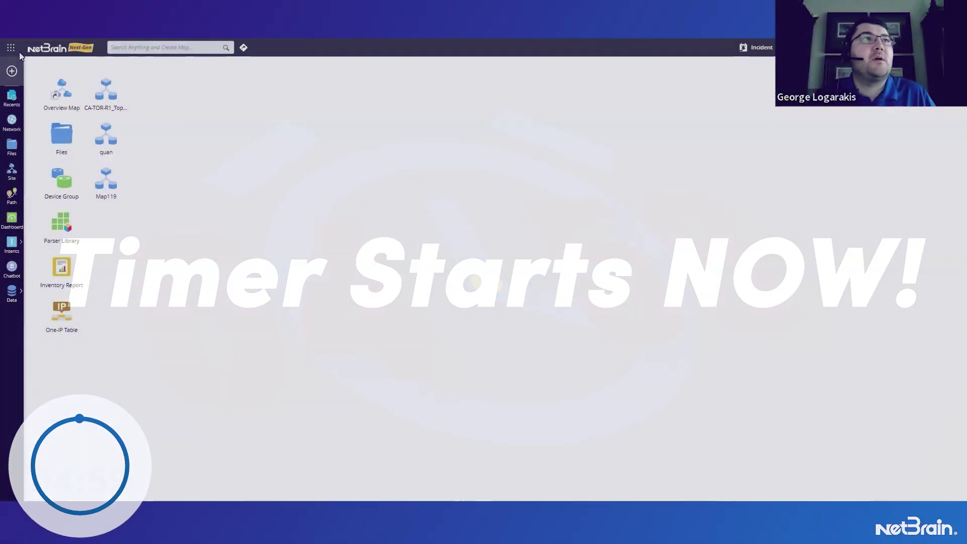
Step: Create a new network intent titled Extend_PIM
{"action": "left_click", "coordinate": [12, 71]}
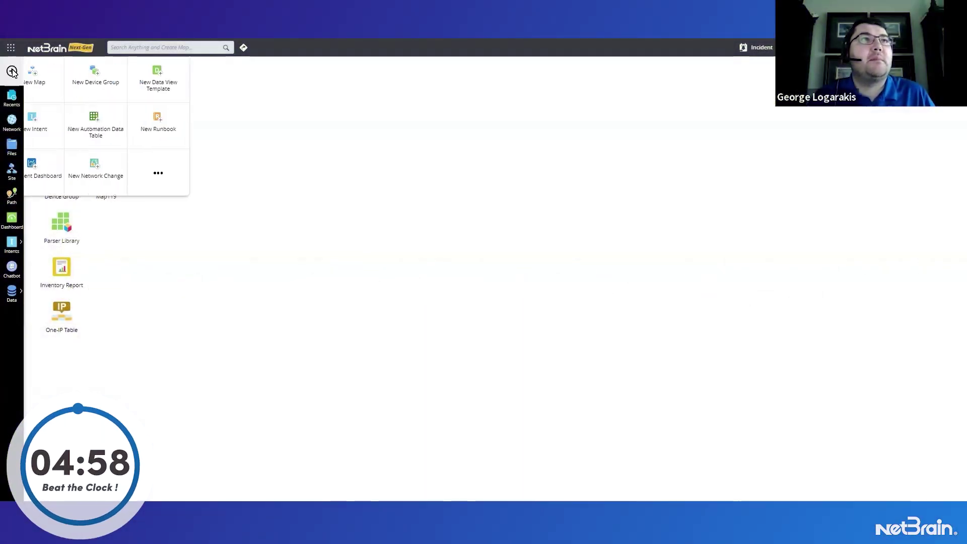
{"action": "left_click", "coordinate": [54, 123]}
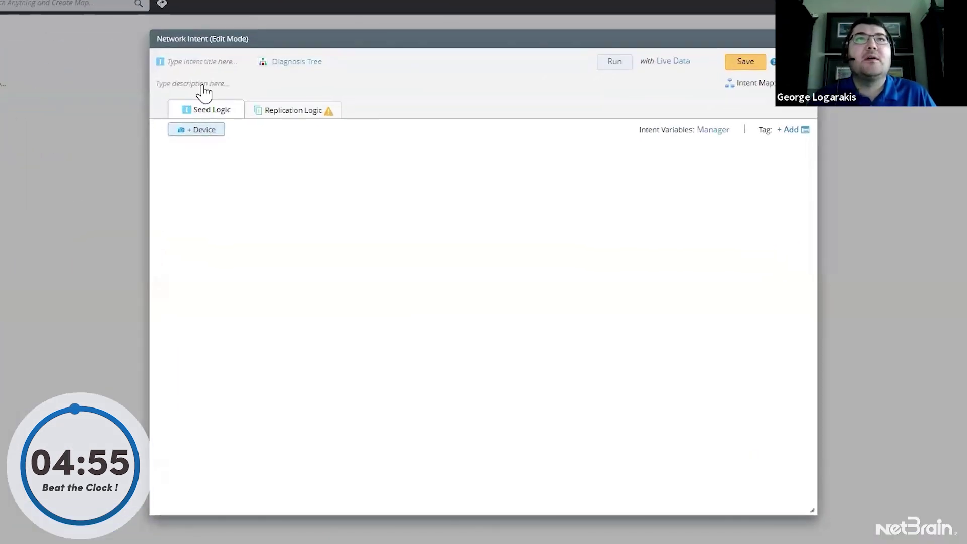
{"action": "left_click", "coordinate": [235, 63]}
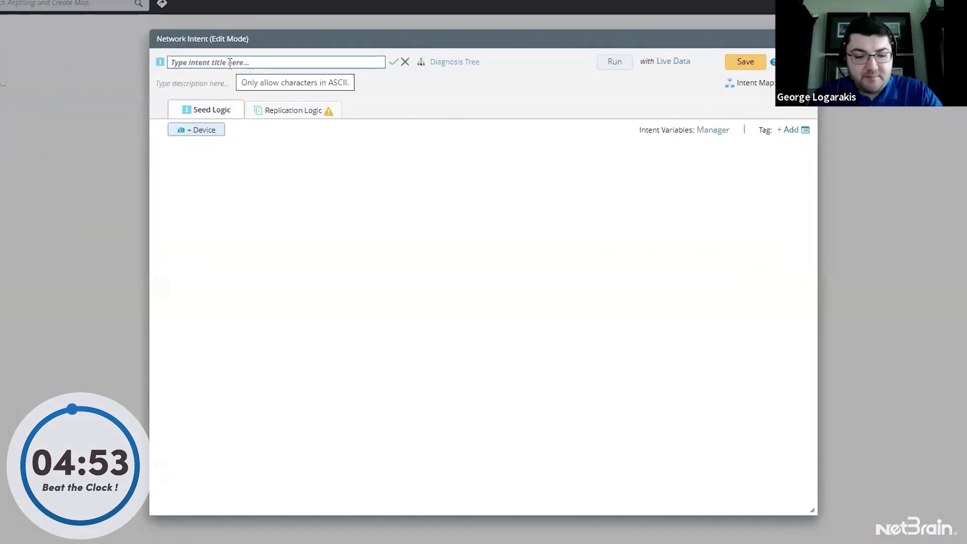
{"action": "type", "text": "E"}
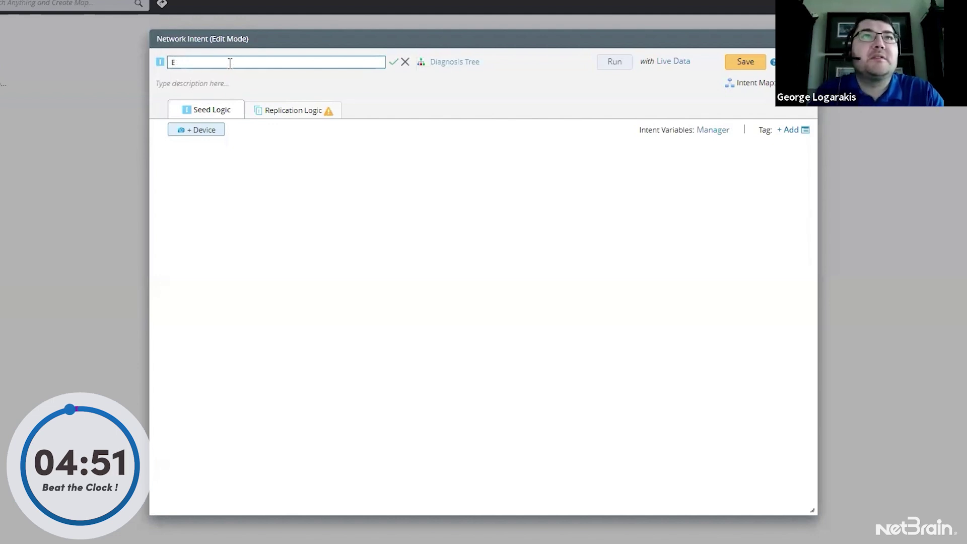
{"action": "type", "text": "XTtend_PIM"}
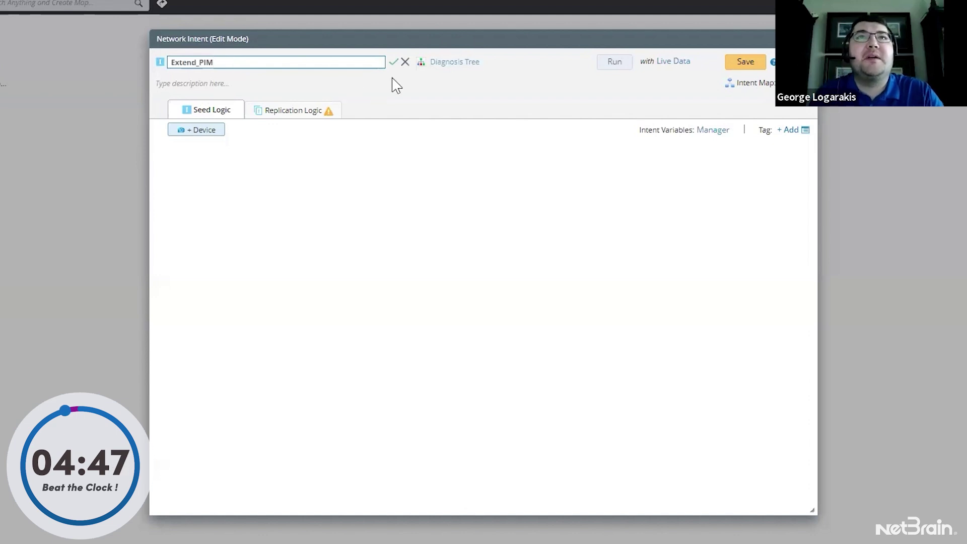
{"action": "left_click", "coordinate": [393, 62]}
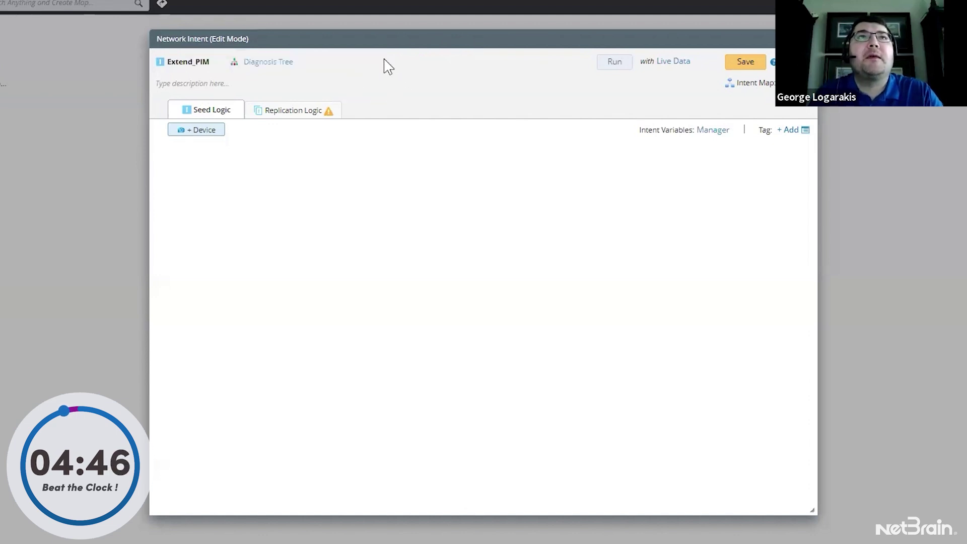
Step: Add CA-TOR-R1 as the intent's seed device, found by searching ca-tor
{"action": "left_click", "coordinate": [192, 132]}
{"action": "left_click", "coordinate": [426, 90]}
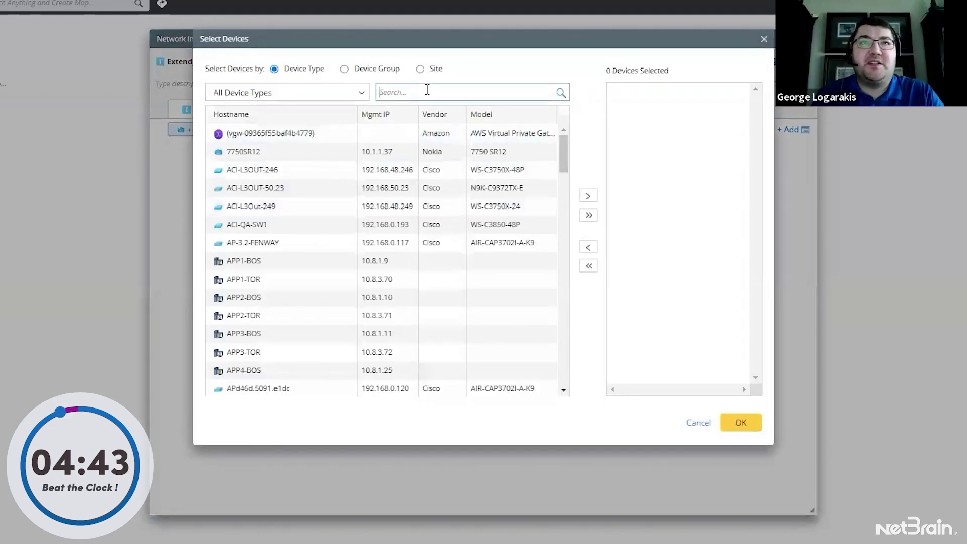
{"action": "type", "text": "ca-t"}
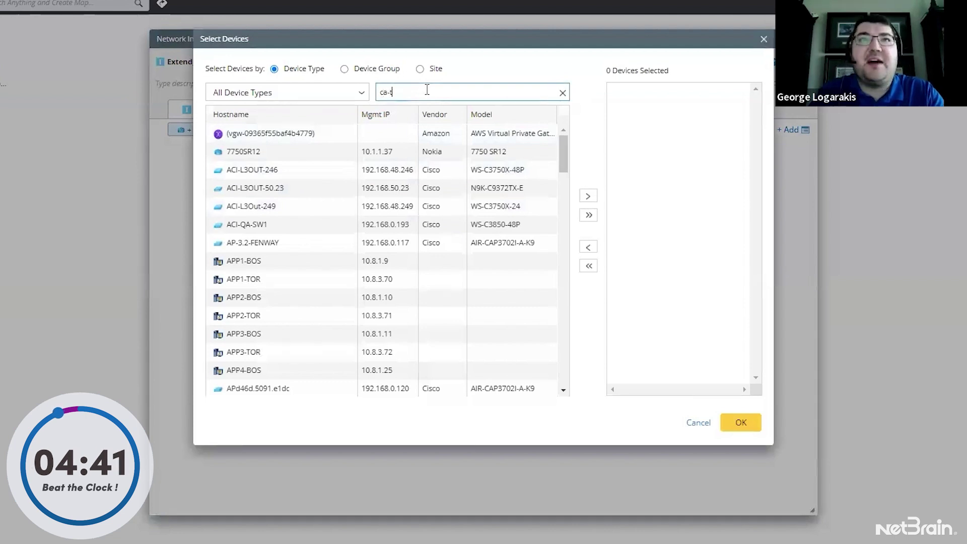
{"action": "type", "text": "or"}
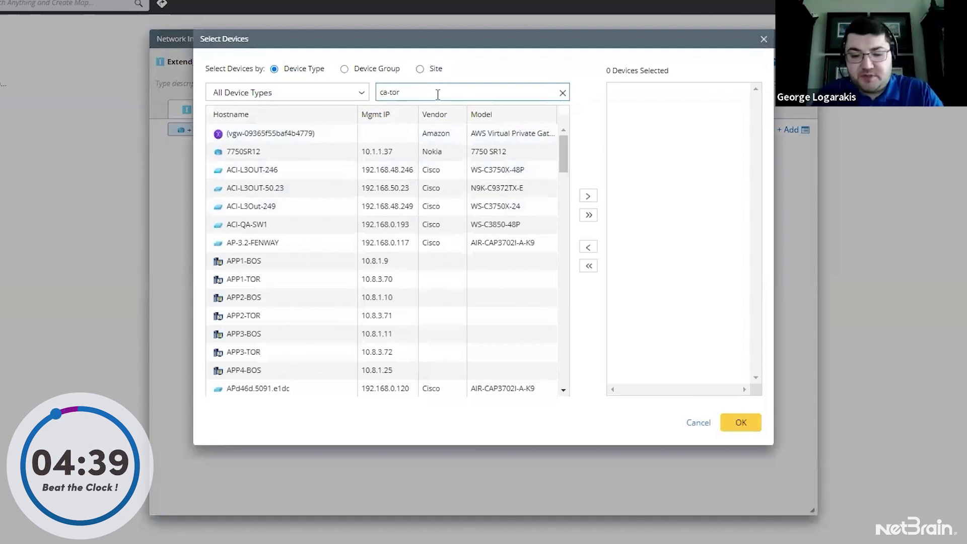
{"action": "key", "text": "Return"}
{"action": "left_click", "coordinate": [300, 136]}
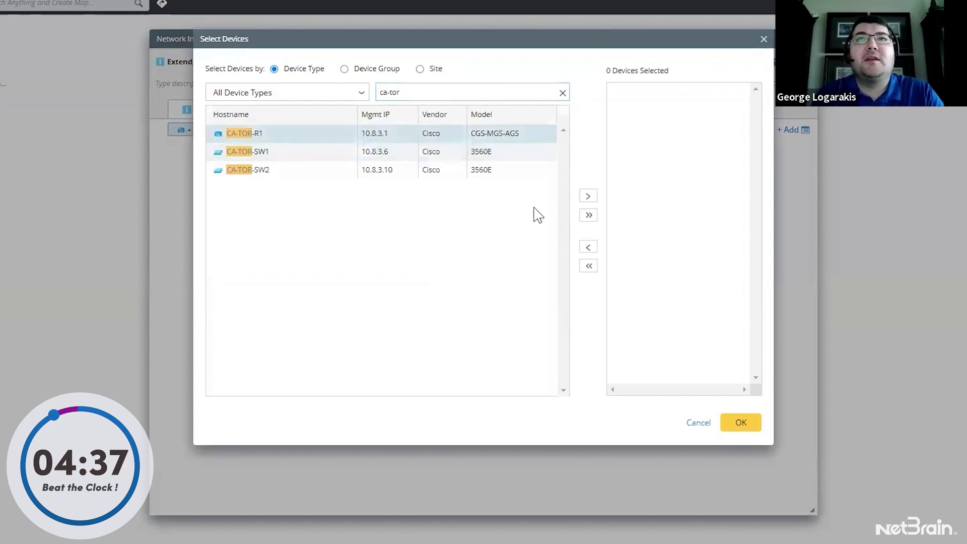
{"action": "left_click", "coordinate": [588, 197]}
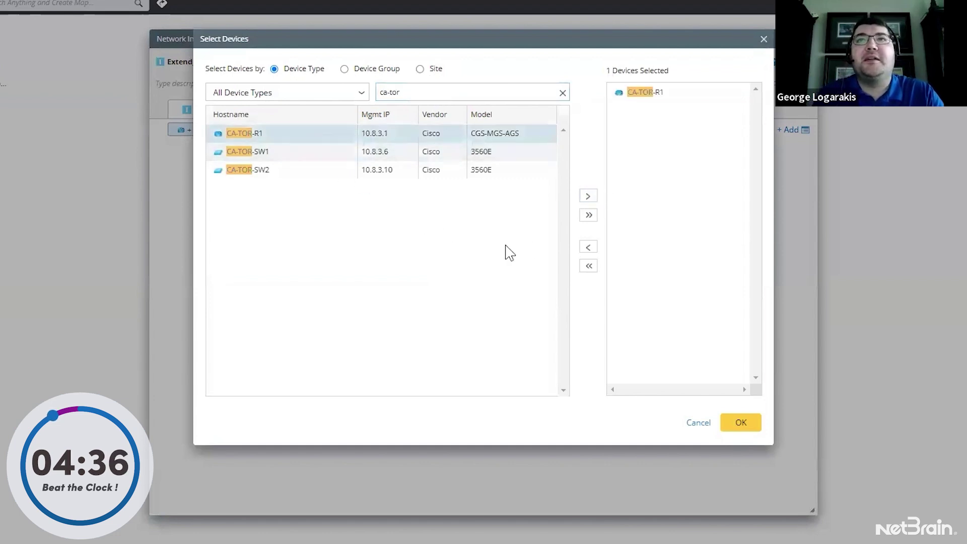
{"action": "left_click", "coordinate": [744, 421]}
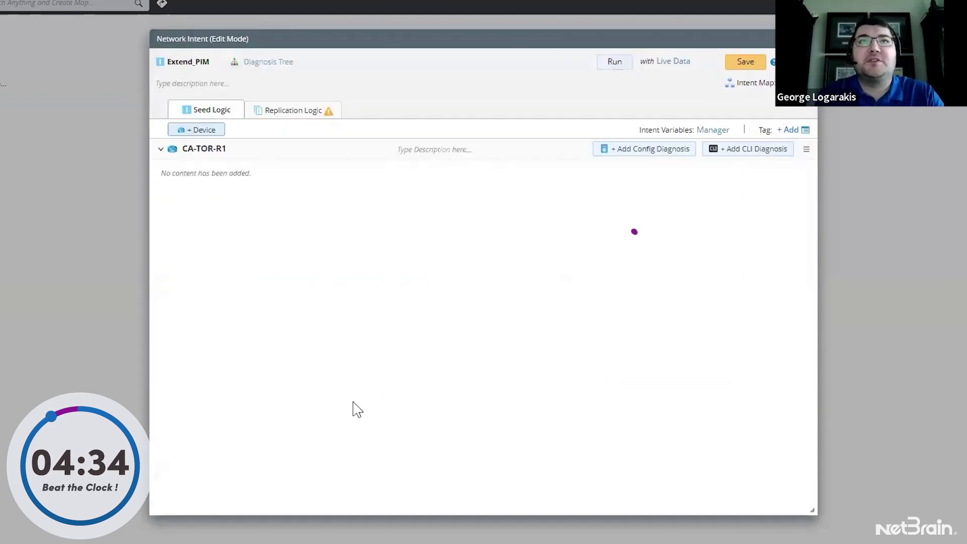
Step: Retrieve 'show ip pim neighbor' on CA-TOR-R1 and parse output lines 5–10 as a table
{"action": "left_click", "coordinate": [745, 150]}
{"action": "left_click", "coordinate": [233, 70]}
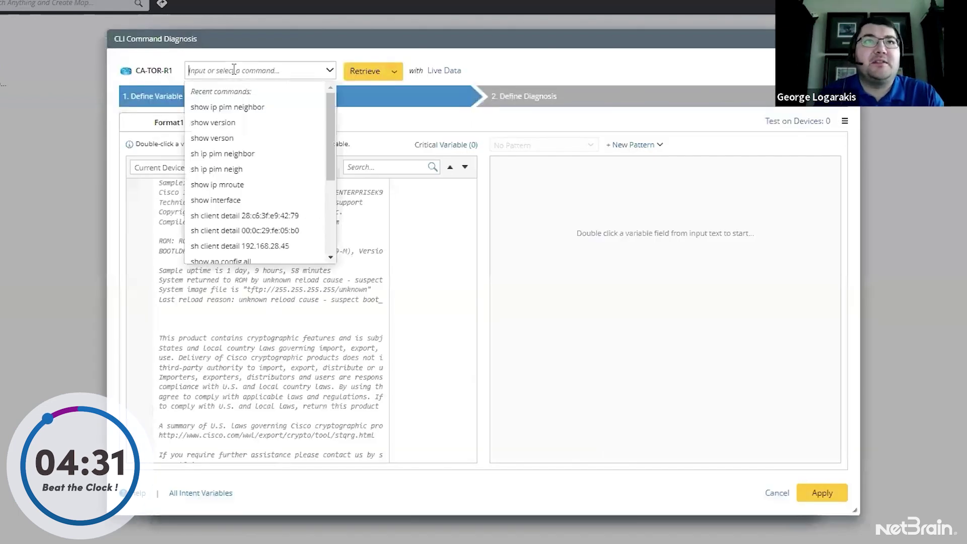
{"action": "type", "text": "show i"}
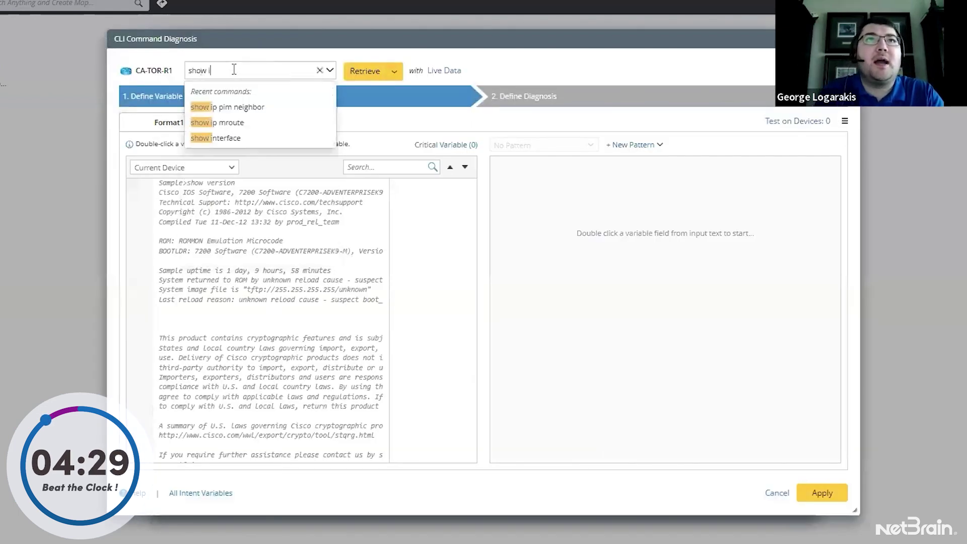
{"action": "type", "text": "p pim"}
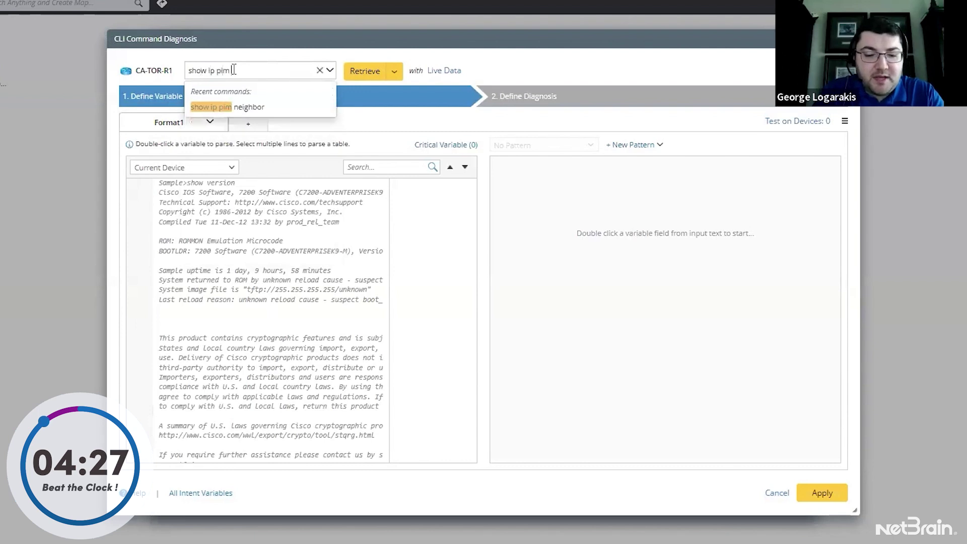
{"action": "type", "text": " neighbor"}
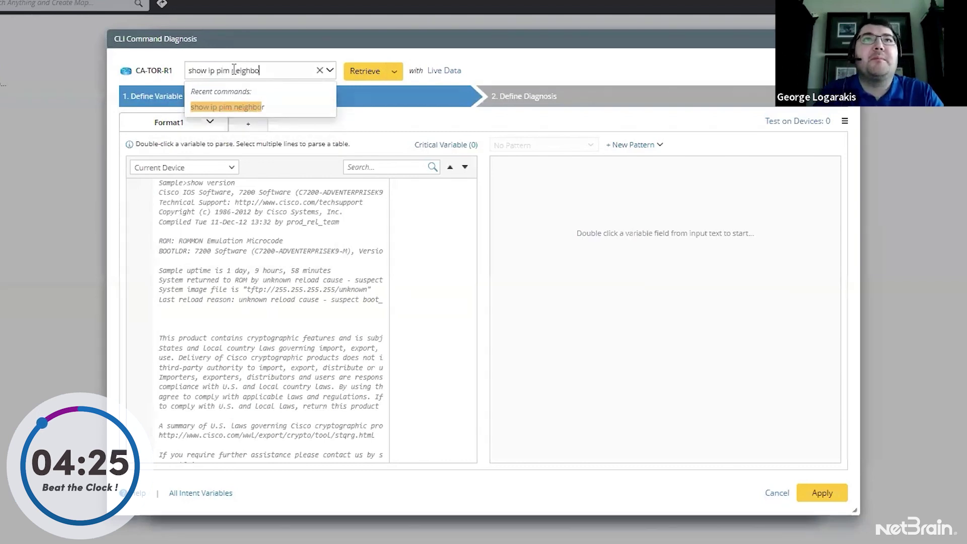
{"action": "left_click", "coordinate": [232, 69]}
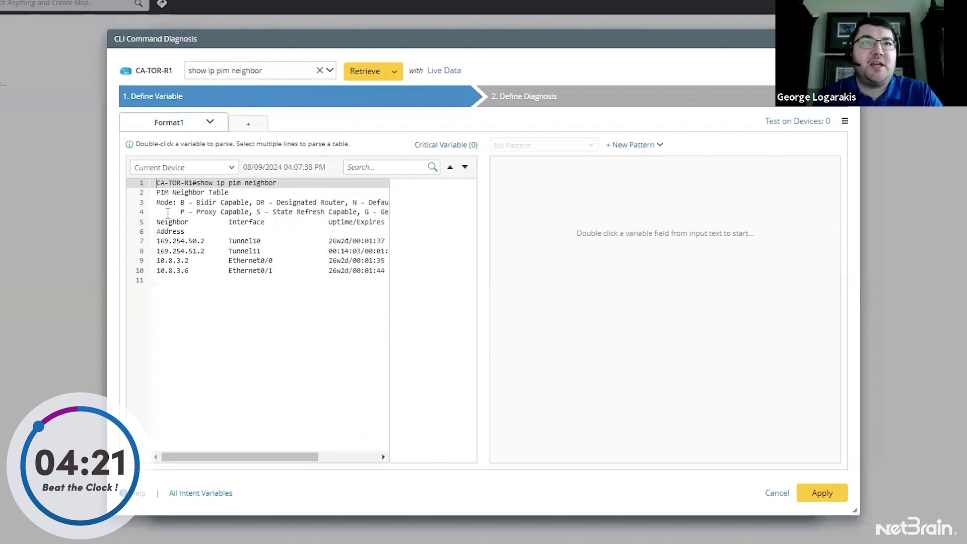
{"action": "left_click_drag", "start_coordinate": [155, 222], "coordinate": [406, 278]}
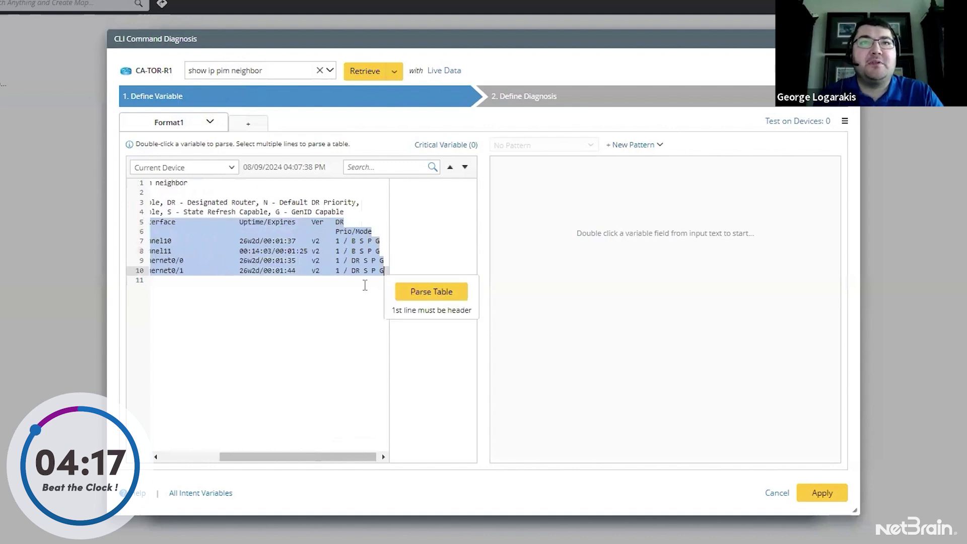
{"action": "left_click", "coordinate": [432, 292]}
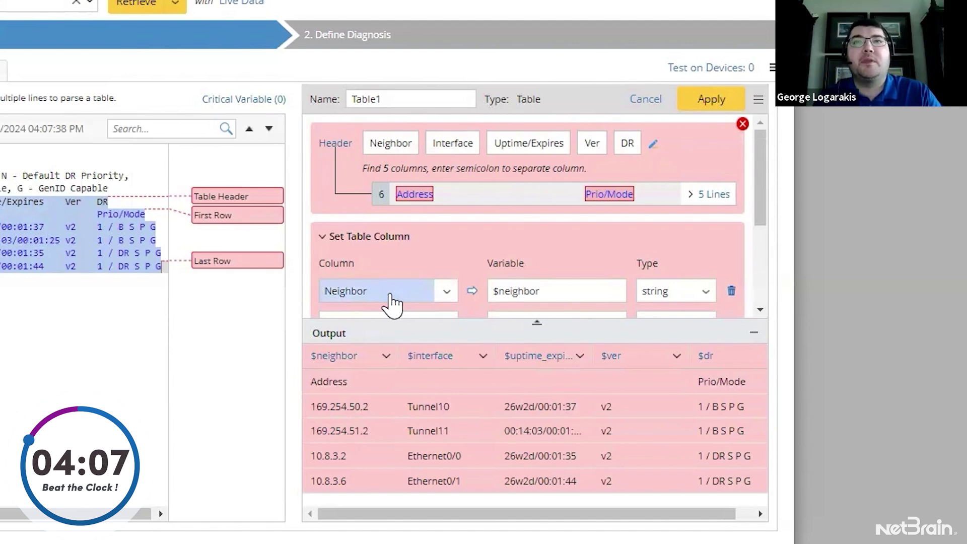
Step: Remove the Uptime/Expires column and skip 1 line below the header in Table1, then apply
{"action": "scroll", "coordinate": [632, 180], "scroll_direction": "down", "scroll_amount": 5}
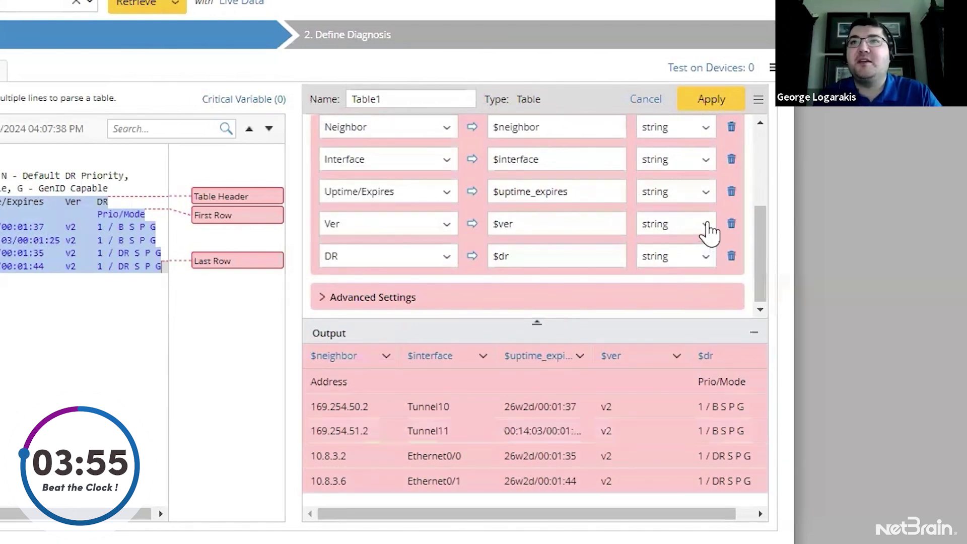
{"action": "left_click", "coordinate": [731, 193]}
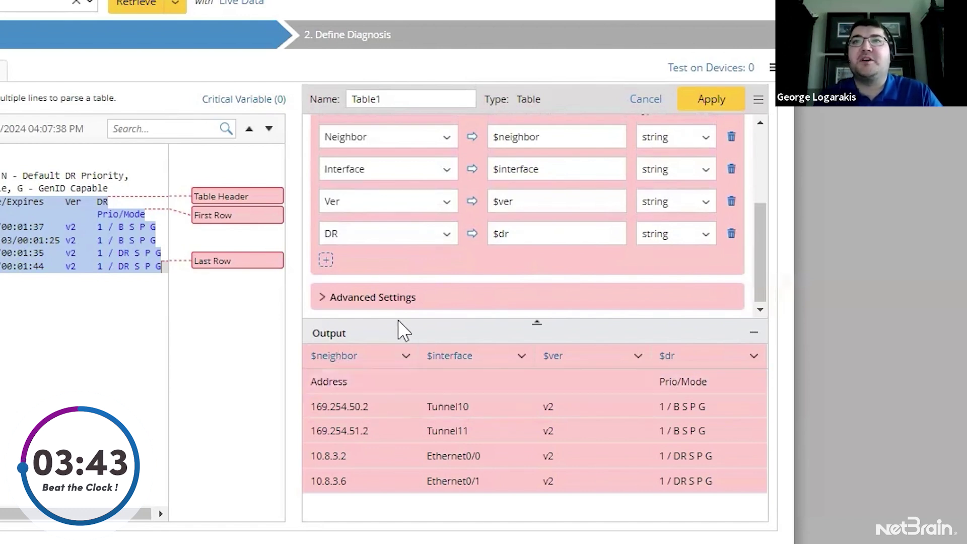
{"action": "left_click", "coordinate": [322, 300]}
{"action": "scroll", "coordinate": [367, 221], "scroll_direction": "down", "scroll_amount": 3}
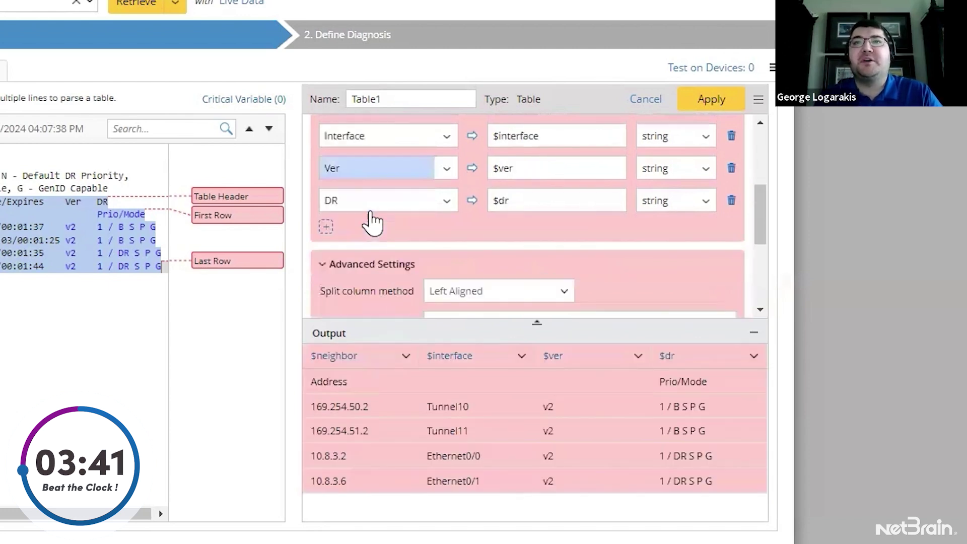
{"action": "left_click", "coordinate": [323, 210]}
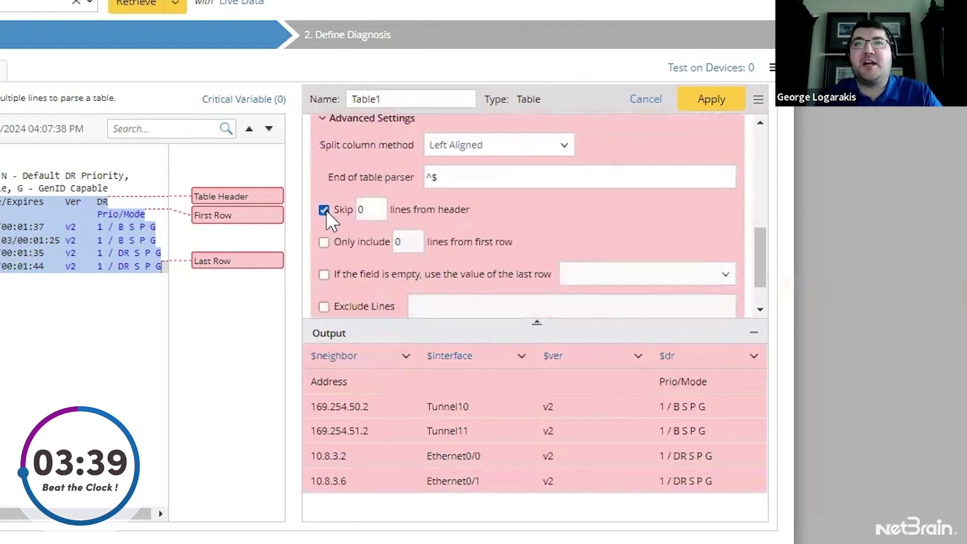
{"action": "left_click", "coordinate": [379, 206]}
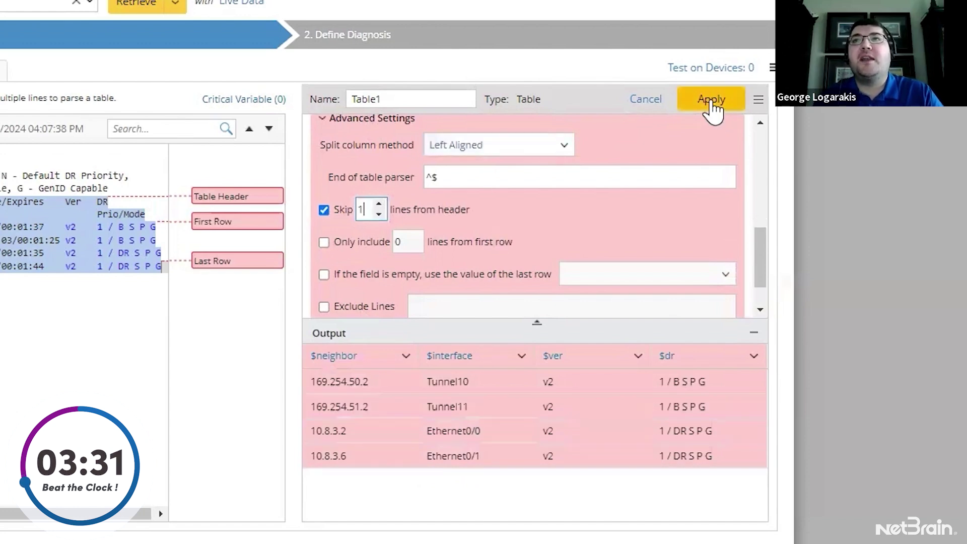
{"action": "left_click", "coordinate": [712, 101]}
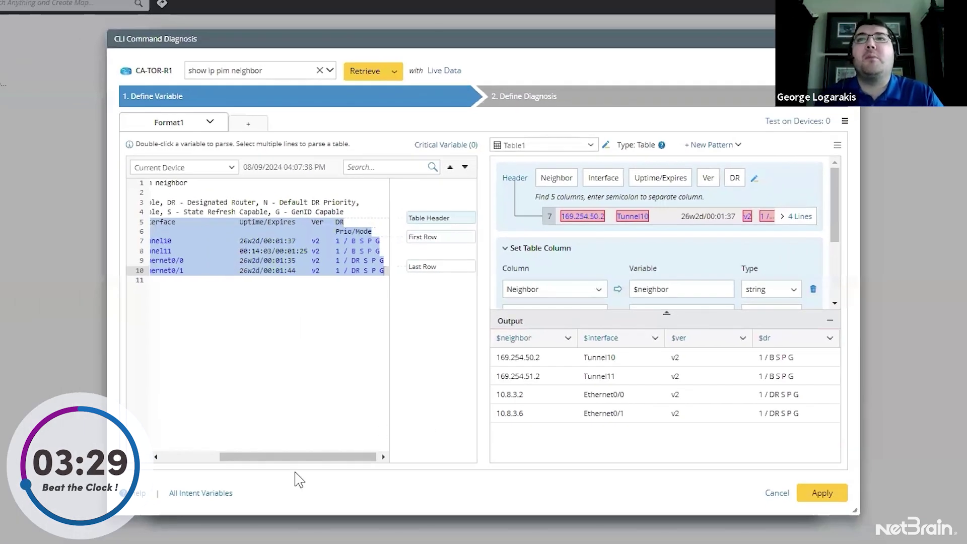
Step: Add a formula column named nbr_name to Table1
{"action": "left_click", "coordinate": [211, 493]}
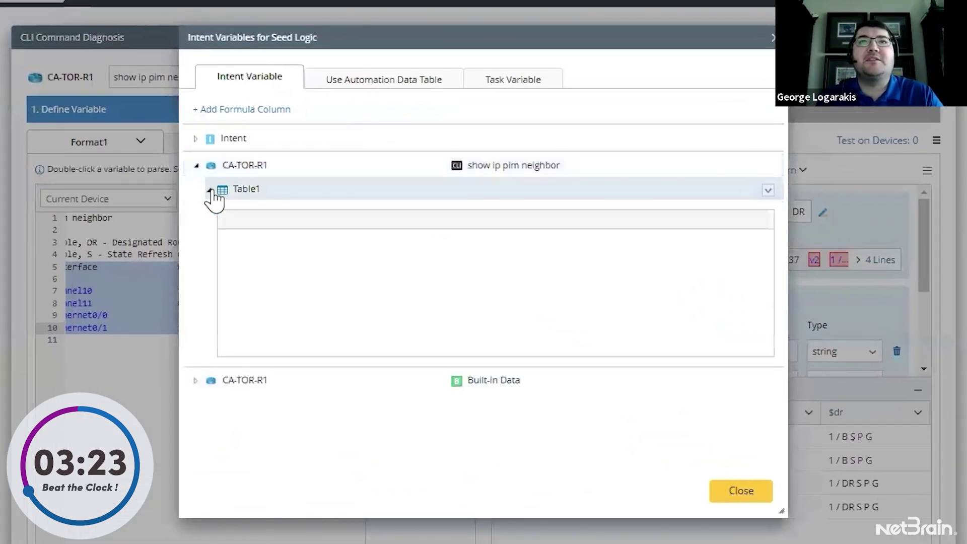
{"action": "left_click", "coordinate": [767, 190]}
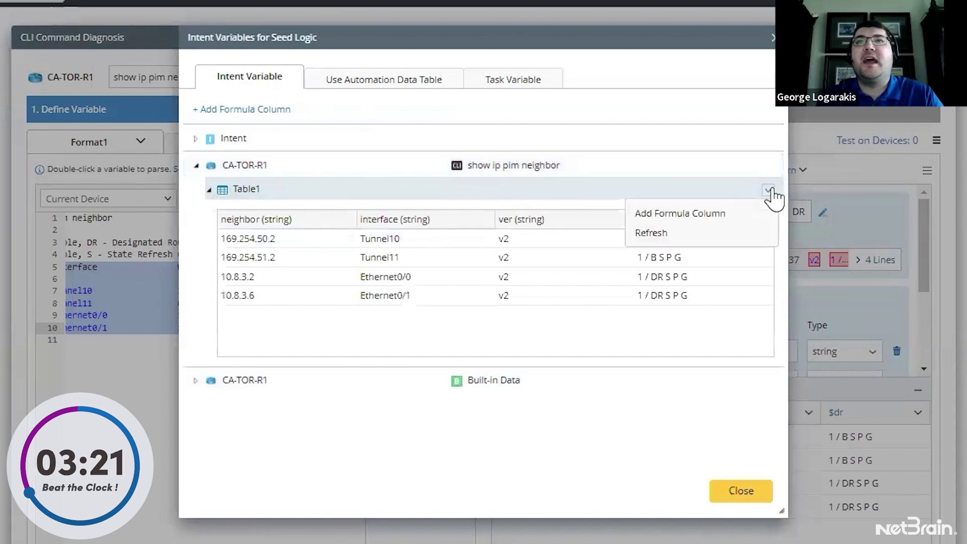
{"action": "left_click", "coordinate": [725, 213]}
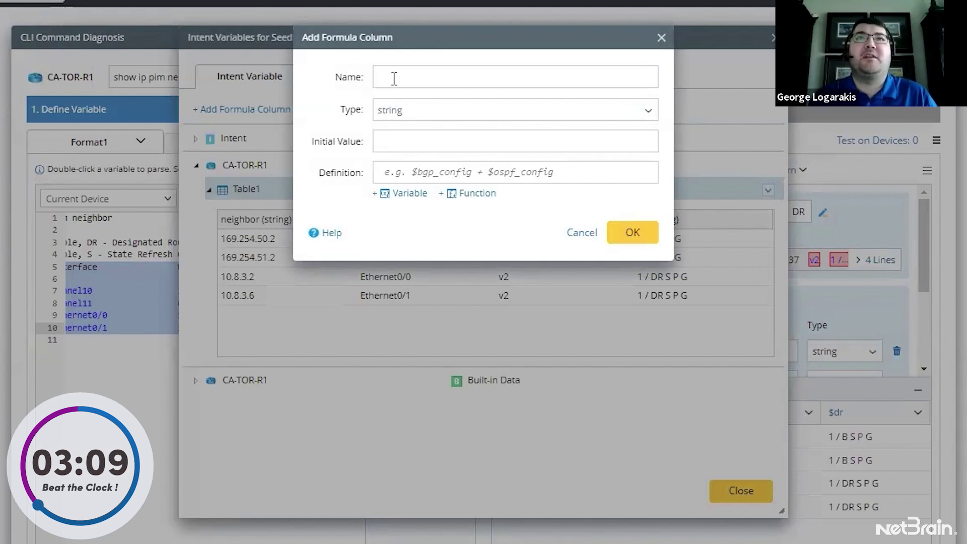
{"action": "left_click", "coordinate": [423, 72]}
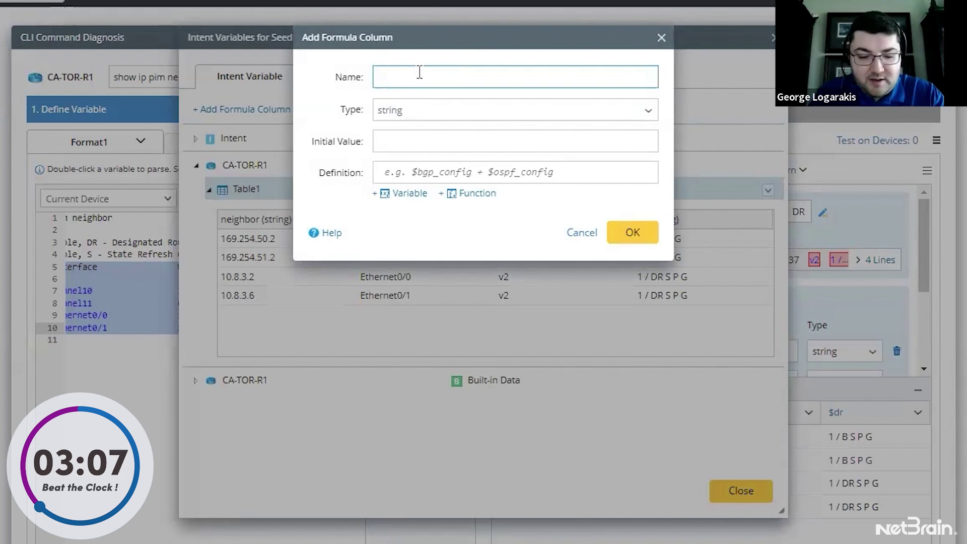
{"action": "type", "text": "nbr_n"}
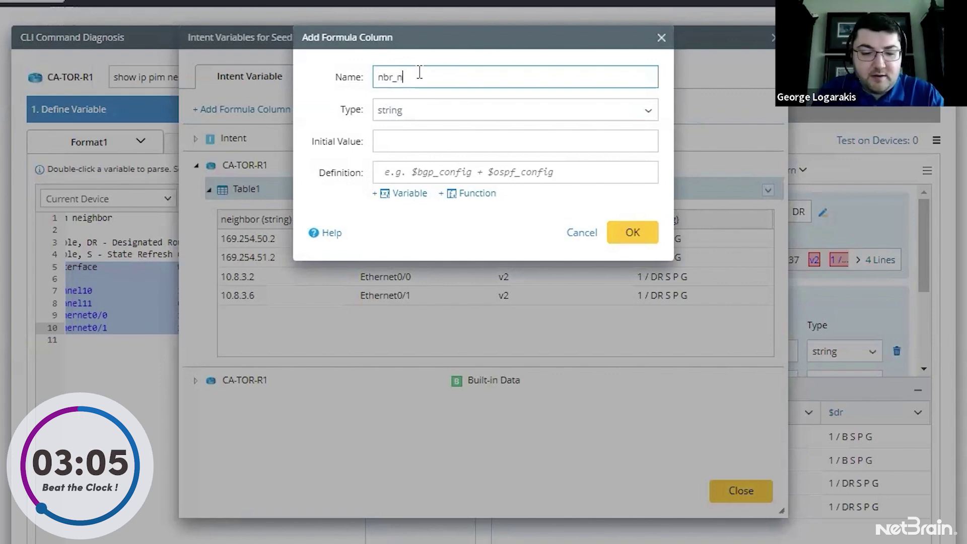
{"action": "type", "text": "ame"}
Step: Define nbr_name as IPToHostname($neighbor) and close the intent variables window
{"action": "left_click", "coordinate": [411, 171]}
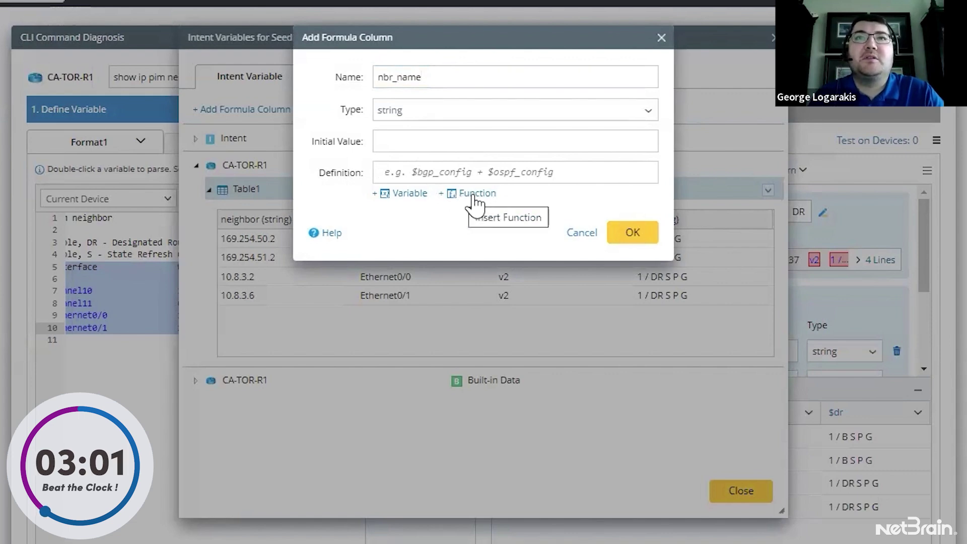
{"action": "left_click", "coordinate": [470, 195]}
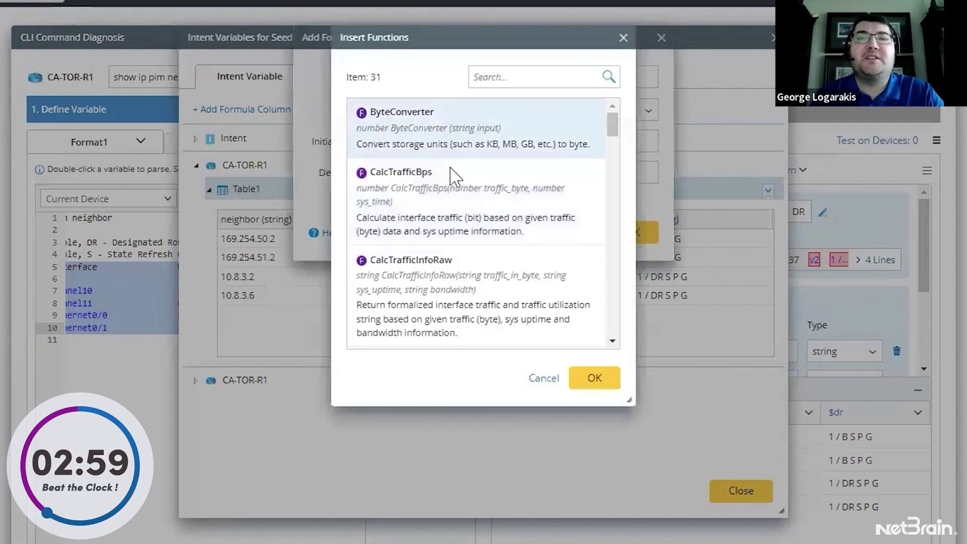
{"action": "left_click", "coordinate": [511, 79]}
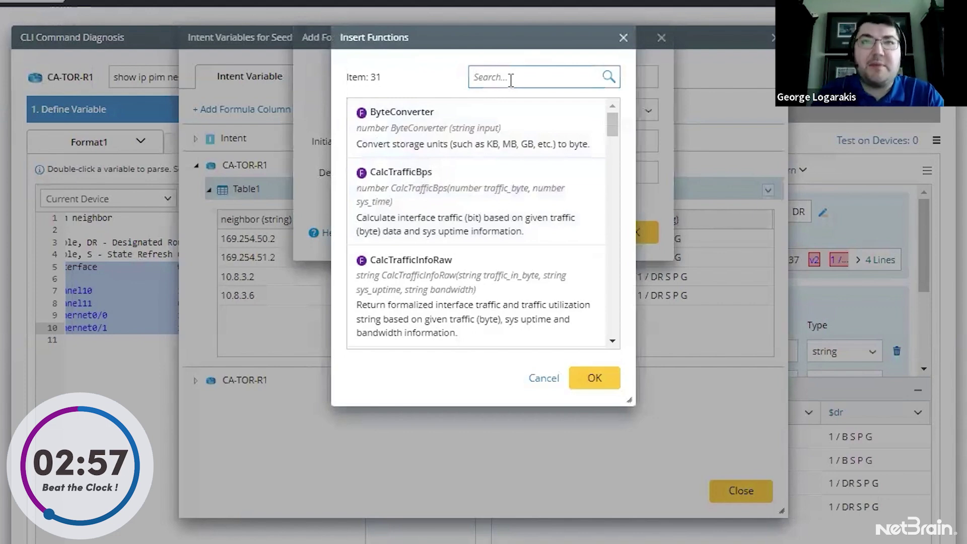
{"action": "type", "text": "ipto"}
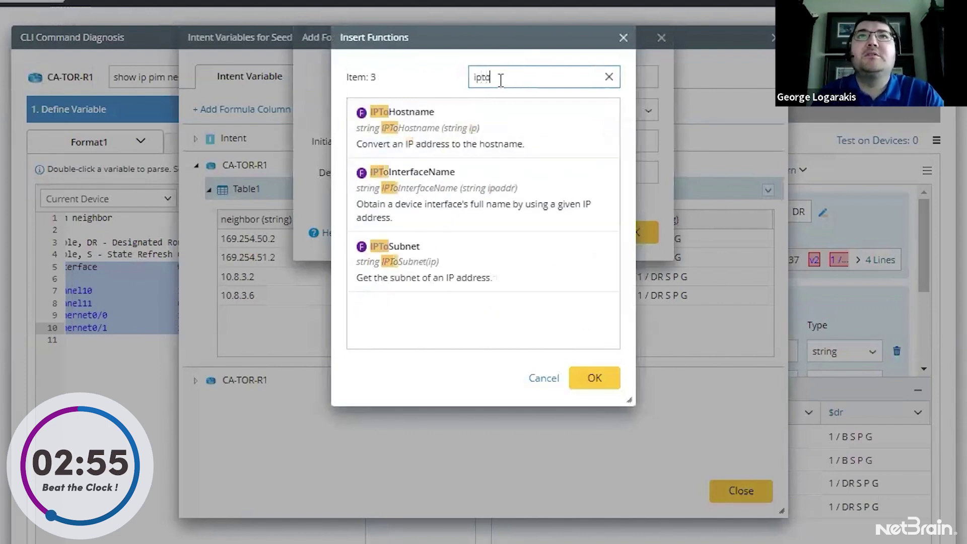
{"action": "left_click", "coordinate": [450, 132]}
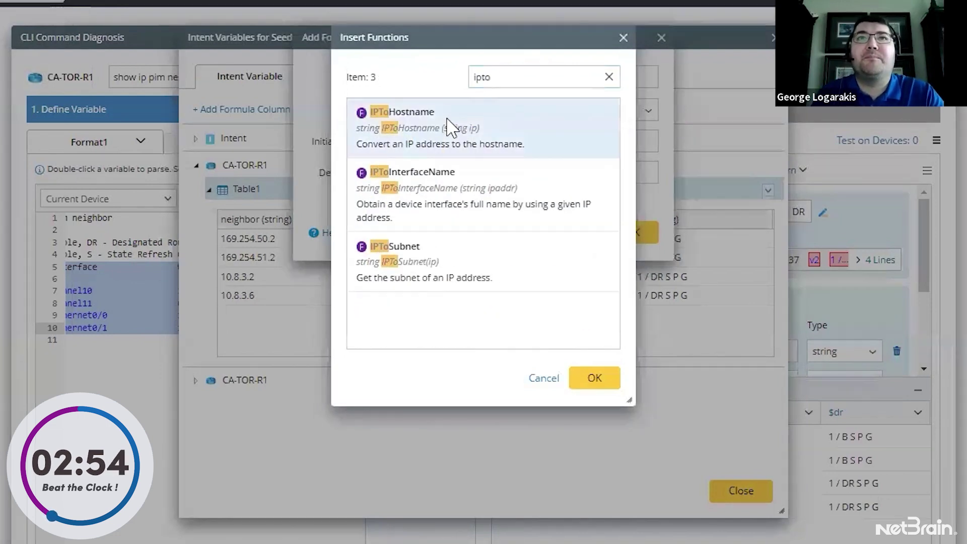
{"action": "left_click", "coordinate": [594, 380]}
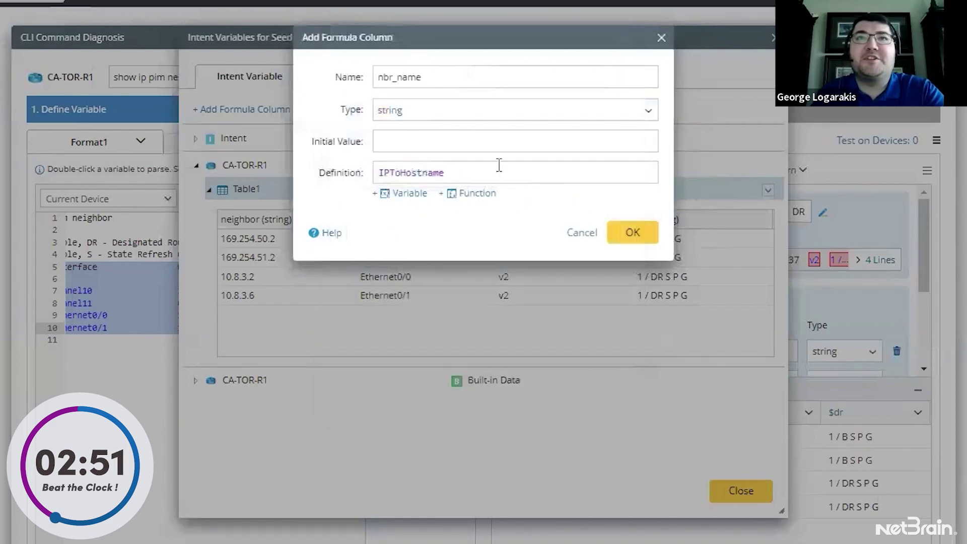
{"action": "type", "text": "()"}
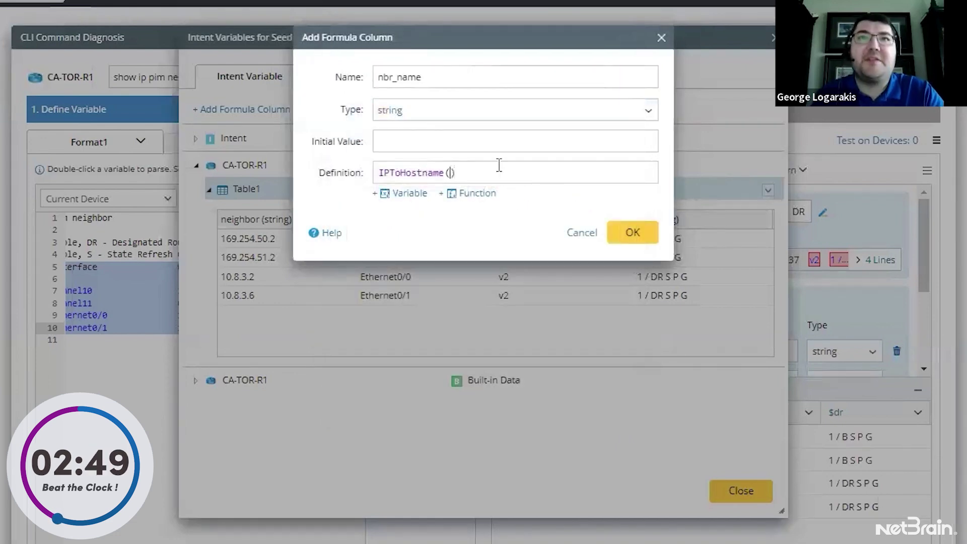
{"action": "type", "text": "$"}
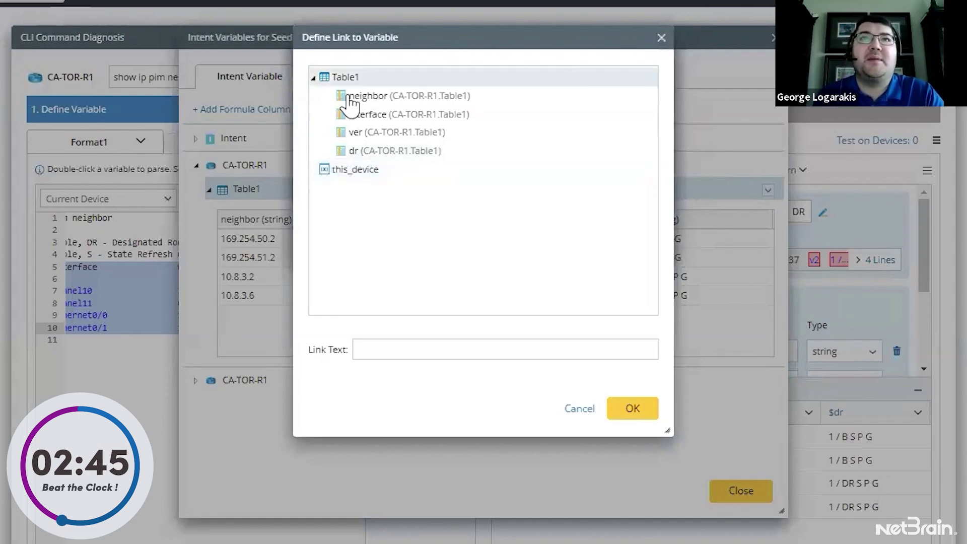
{"action": "left_click", "coordinate": [366, 100]}
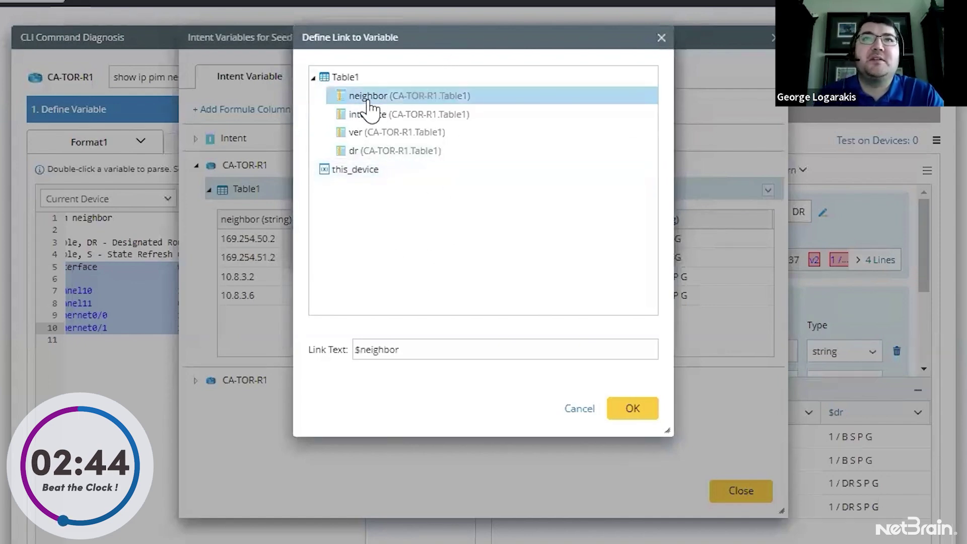
{"action": "left_click", "coordinate": [637, 414]}
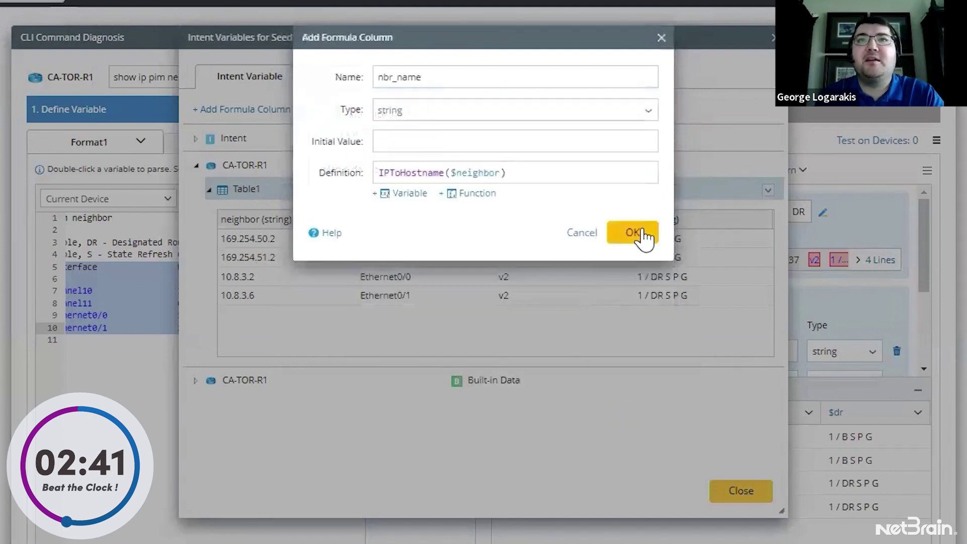
{"action": "left_click", "coordinate": [643, 236]}
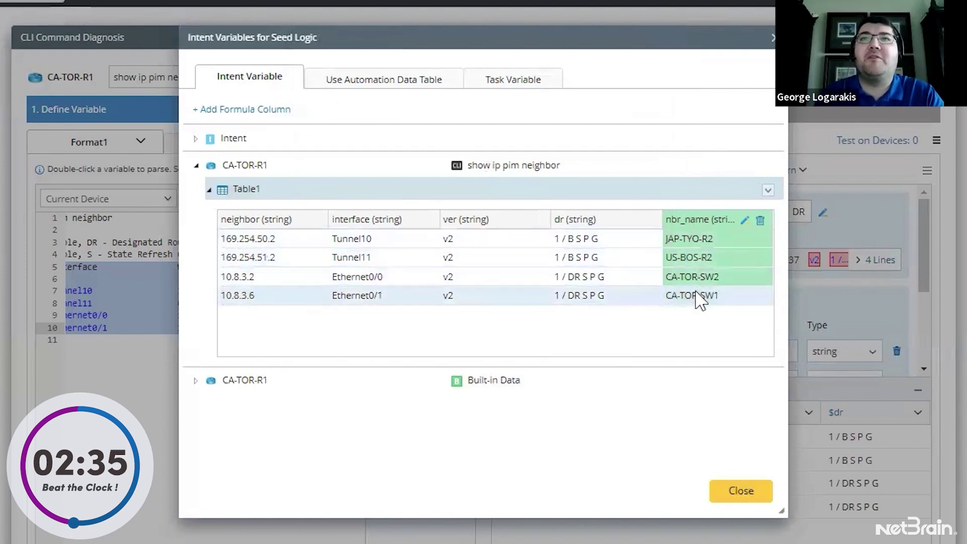
{"action": "left_click", "coordinate": [735, 493]}
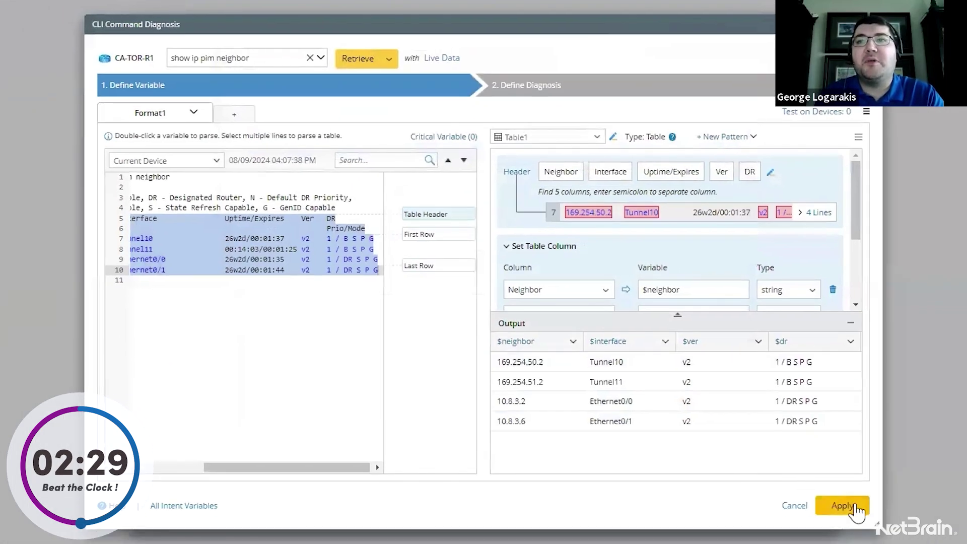
Step: Add a new diagnosis named Nbr Table CHG, leaving row looping off
{"action": "left_click", "coordinate": [550, 87]}
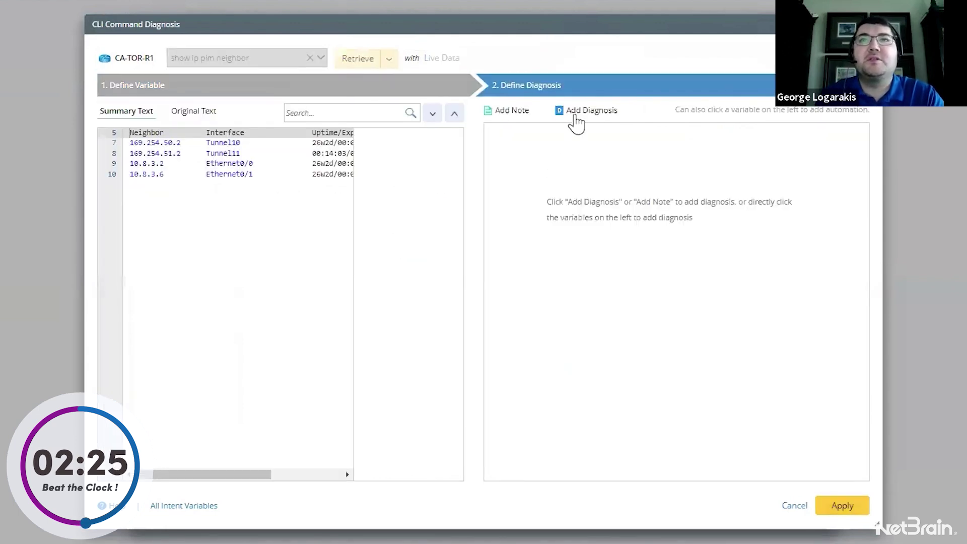
{"action": "left_click", "coordinate": [579, 112]}
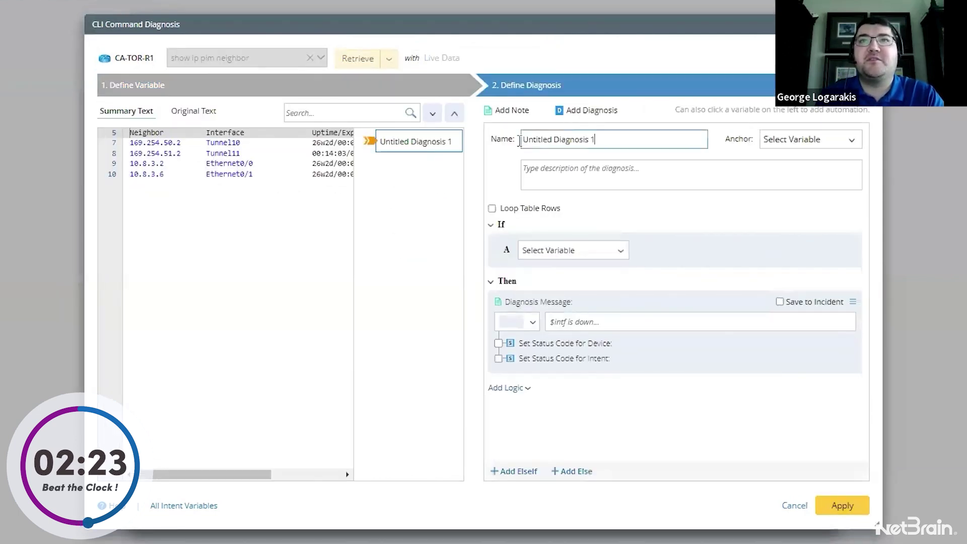
{"action": "key", "text": "ctrl+a"}
{"action": "key", "text": "BackSpace"}
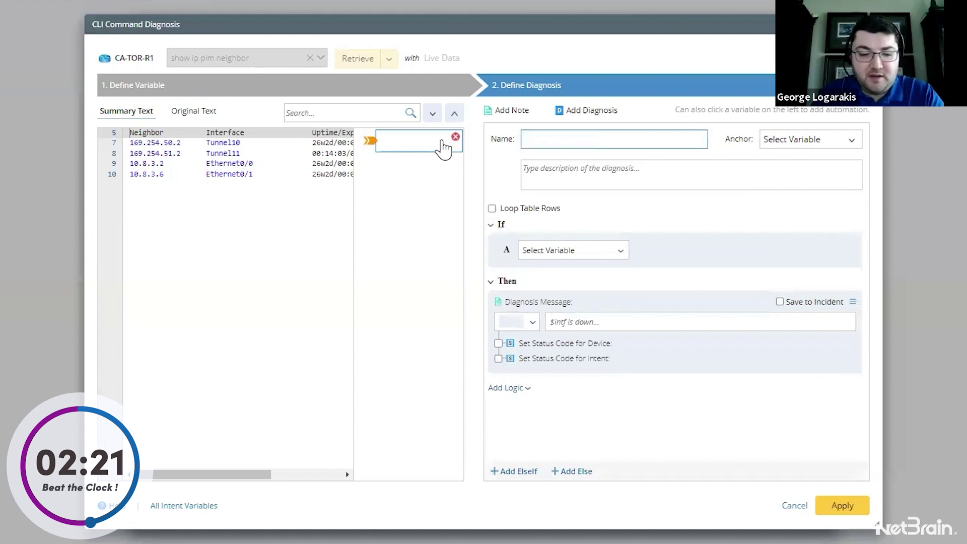
{"action": "type", "text": "Nbr Table "}
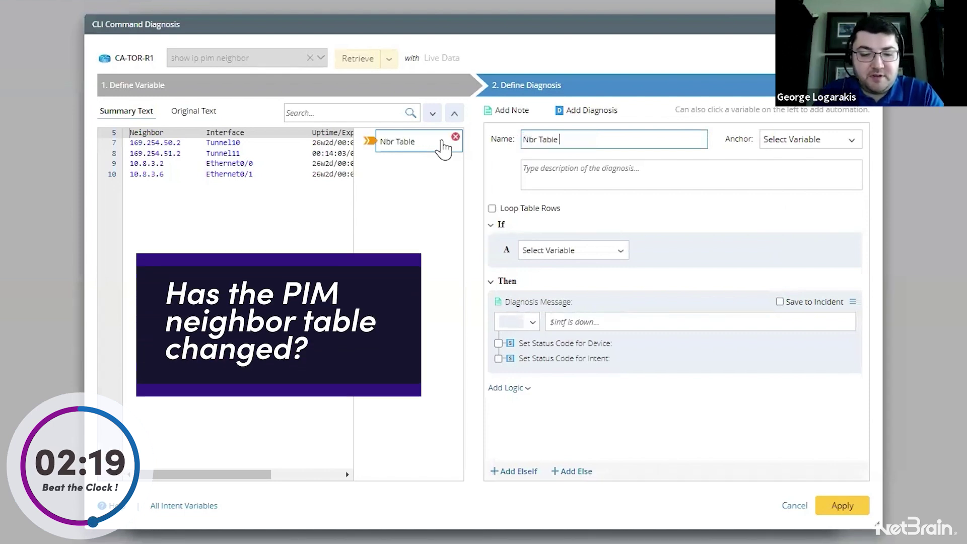
{"action": "type", "text": "CHG"}
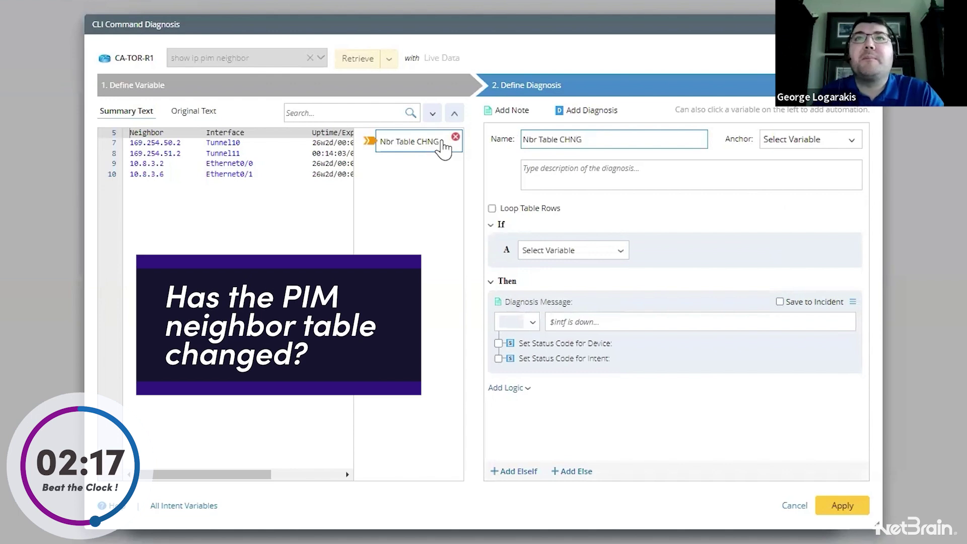
{"action": "key", "text": "BackSpace"}
{"action": "type", "text": "G"}
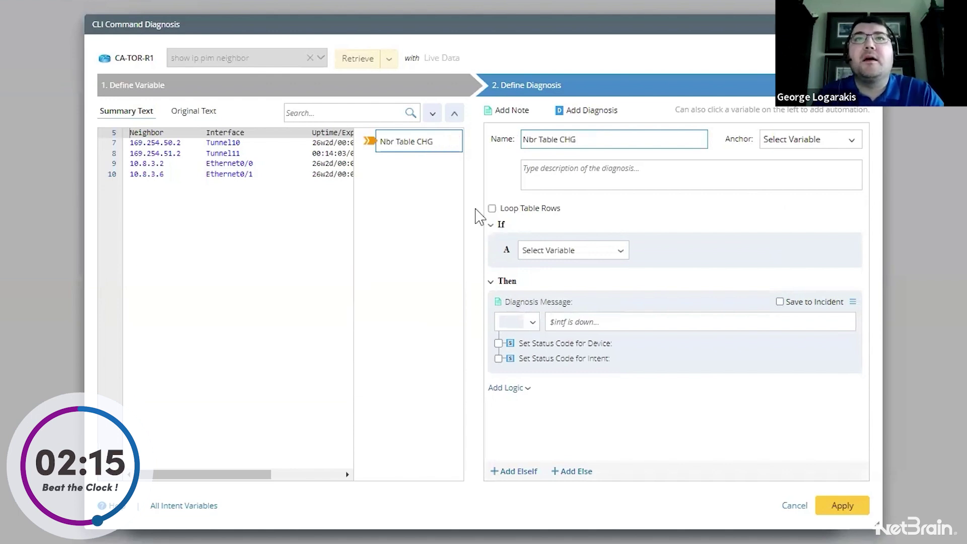
{"action": "left_click", "coordinate": [549, 209]}
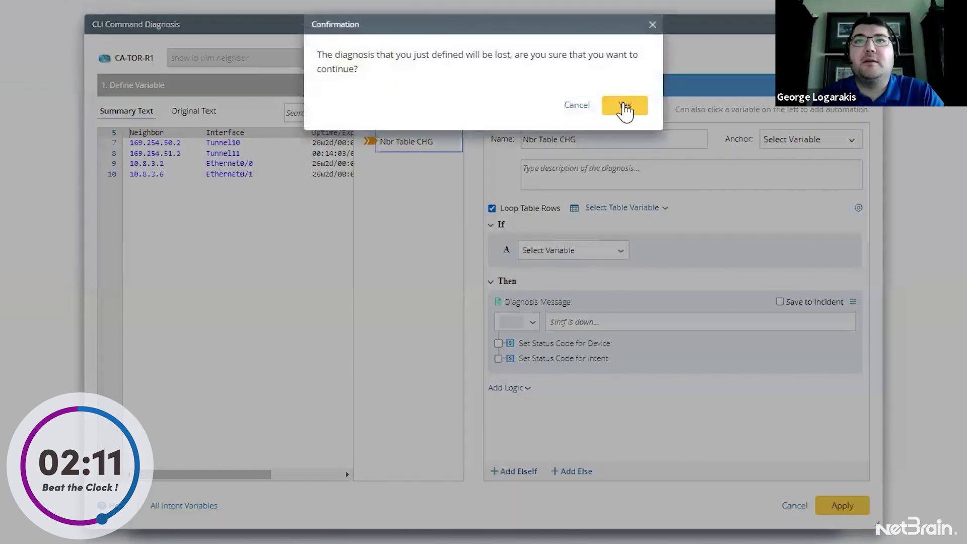
{"action": "left_click", "coordinate": [624, 106]}
Step: Set condition A to Table1 Does not equal Last Table1
{"action": "left_click", "coordinate": [621, 251]}
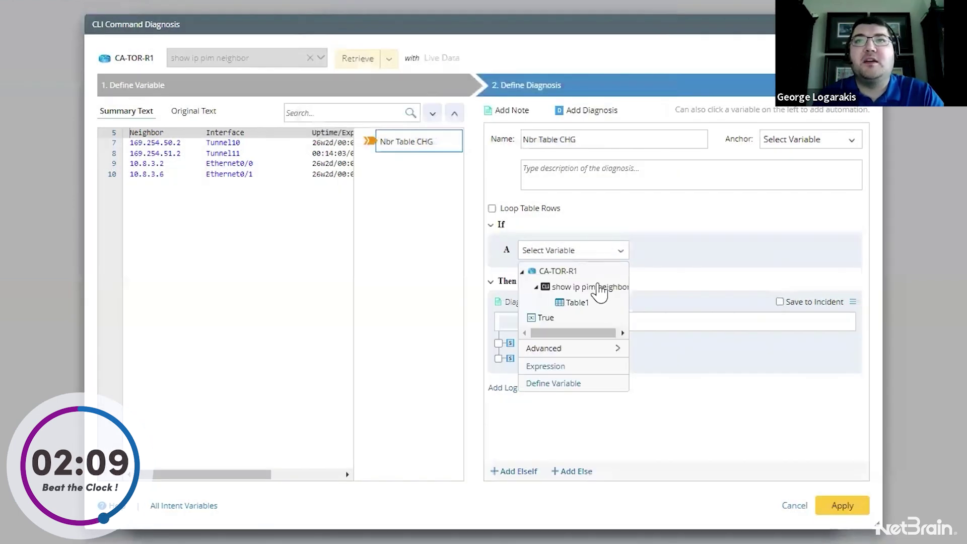
{"action": "left_click", "coordinate": [587, 308]}
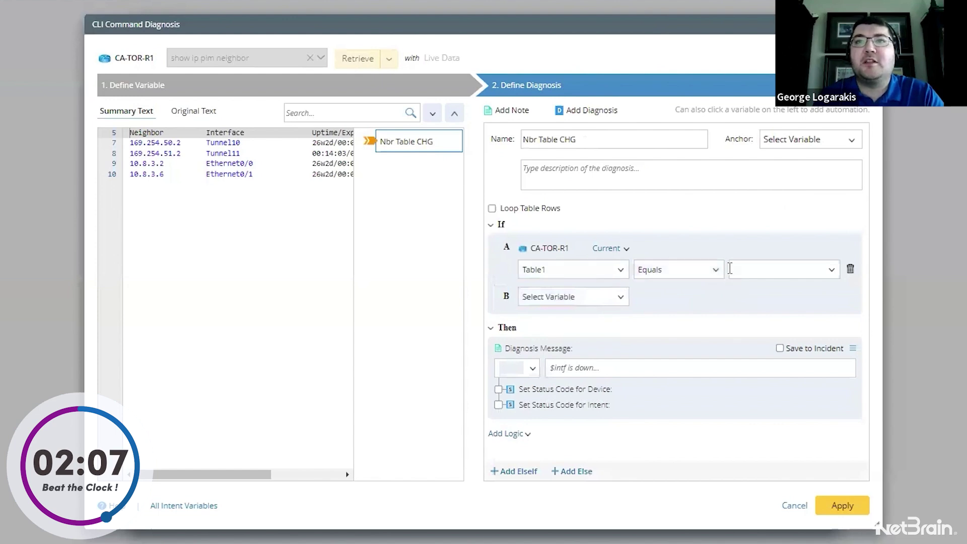
{"action": "left_click", "coordinate": [715, 270]}
{"action": "left_click", "coordinate": [685, 304]}
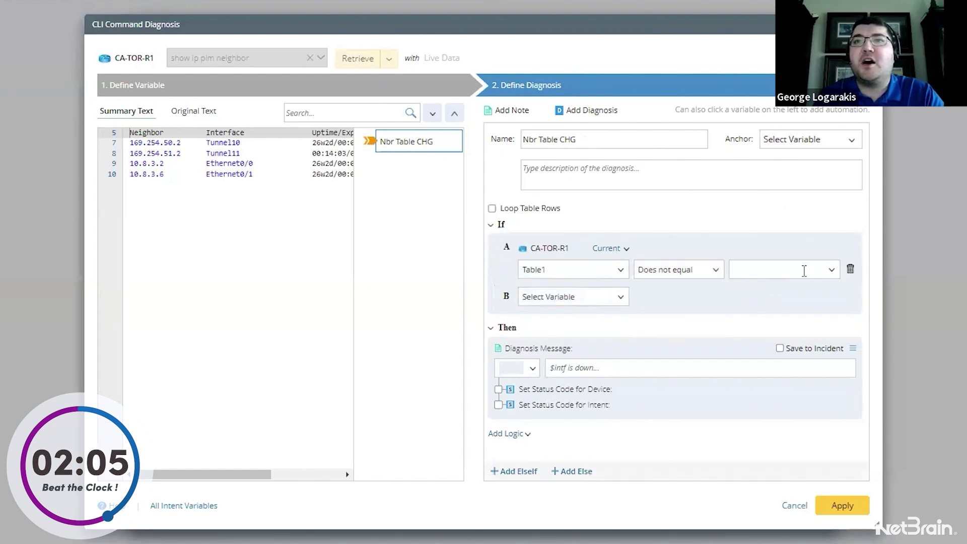
{"action": "left_click", "coordinate": [831, 271]}
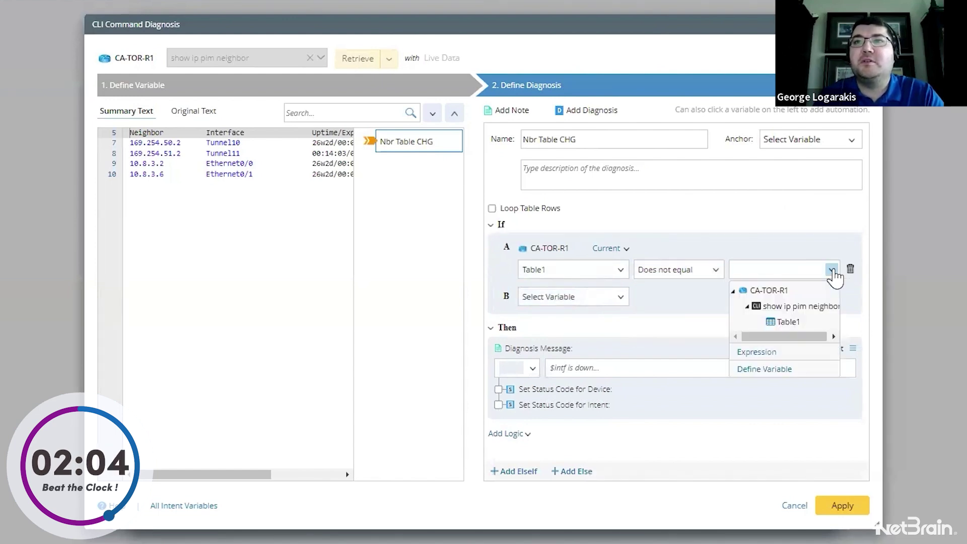
{"action": "left_click", "coordinate": [786, 322]}
{"action": "left_click", "coordinate": [837, 251]}
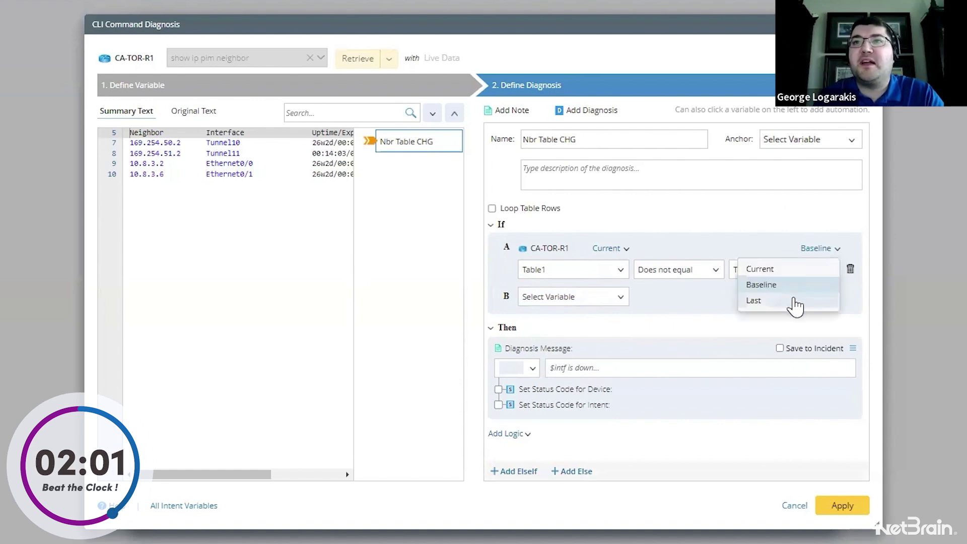
{"action": "left_click", "coordinate": [793, 301]}
Step: Set condition B to Last Table1 Is not empty
{"action": "left_click", "coordinate": [620, 297]}
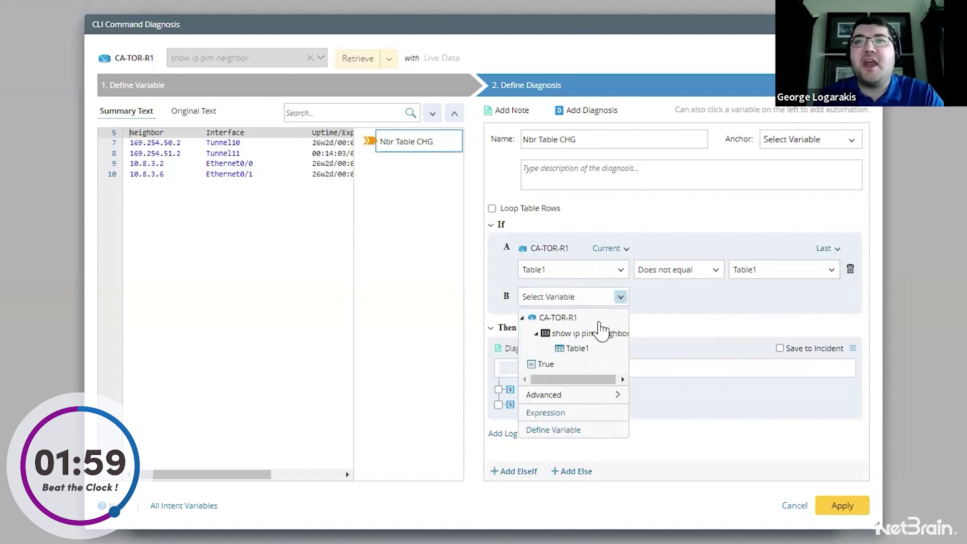
{"action": "left_click", "coordinate": [574, 348]}
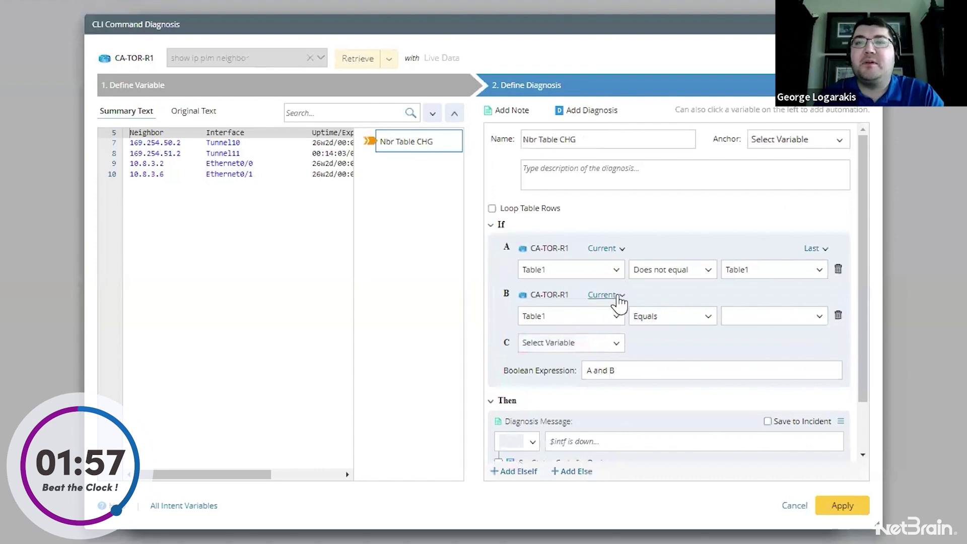
{"action": "left_click", "coordinate": [618, 296]}
{"action": "left_click", "coordinate": [538, 346]}
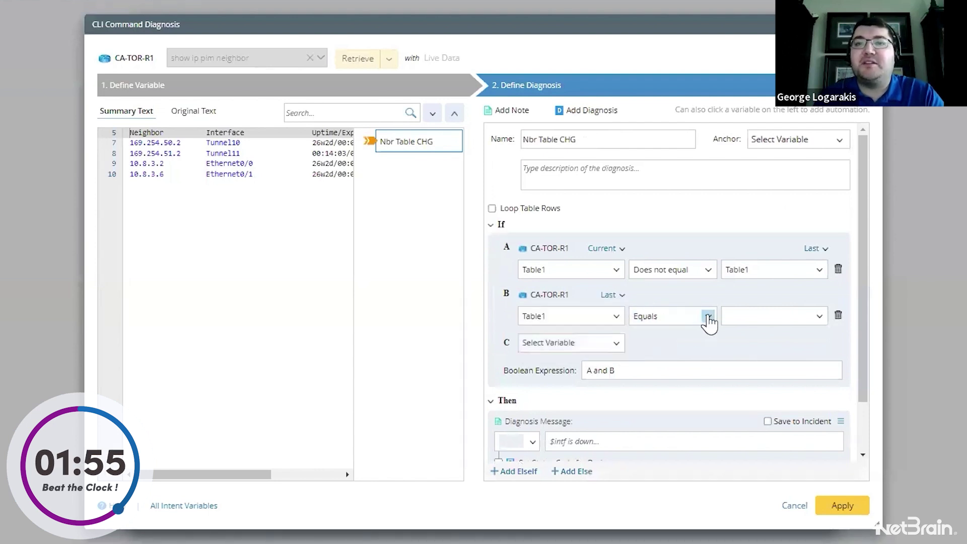
{"action": "left_click", "coordinate": [707, 316]}
{"action": "left_click", "coordinate": [673, 379]}
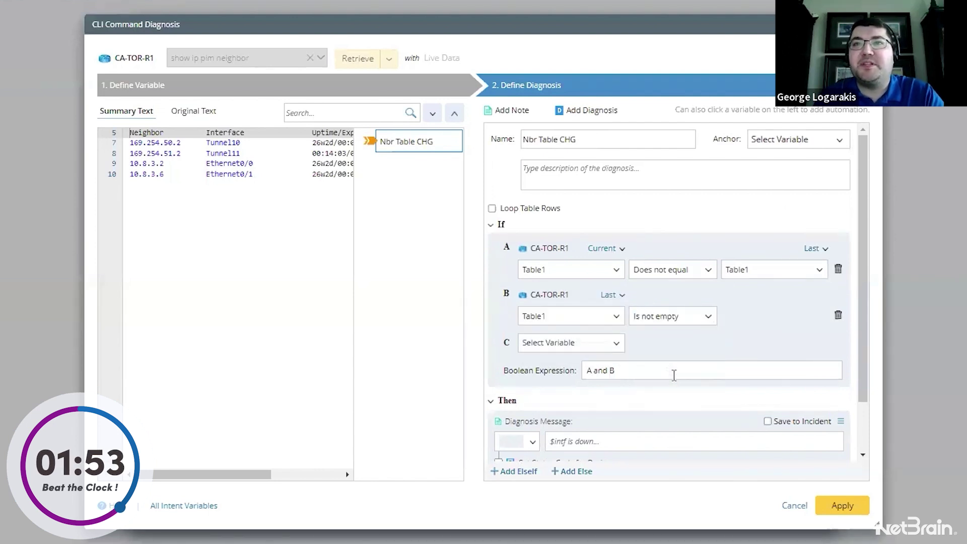
{"action": "scroll", "coordinate": [539, 392], "scroll_direction": "down", "scroll_amount": 2}
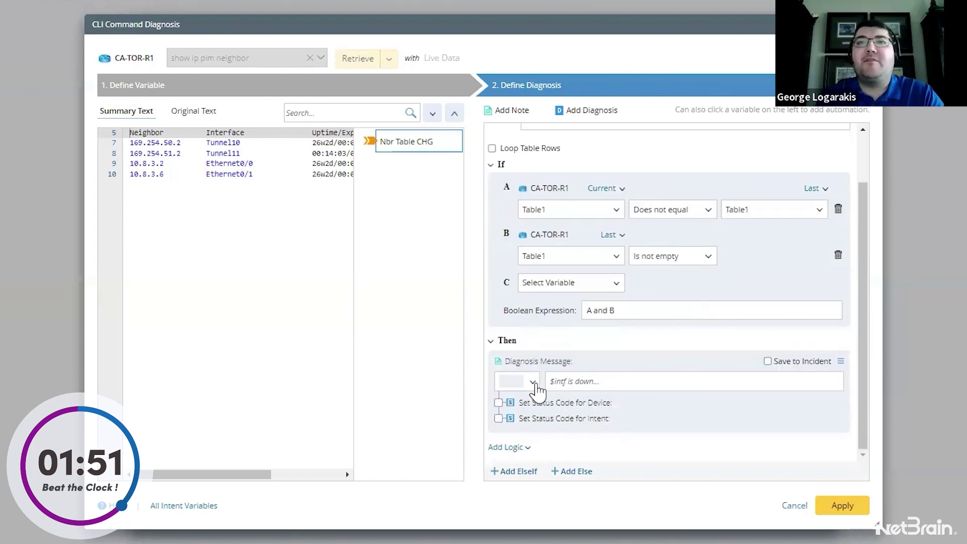
Step: Show a pink 'PIM Neighbor Table has changed' message with device and intent status codes
{"action": "left_click", "coordinate": [532, 382]}
{"action": "left_click", "coordinate": [524, 428]}
{"action": "left_click", "coordinate": [575, 385]}
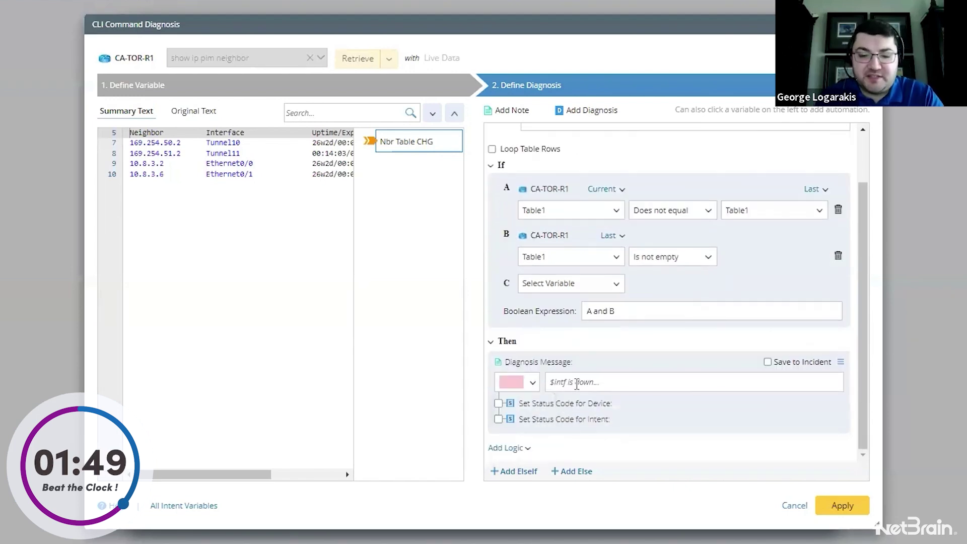
{"action": "type", "text": "PIM N"}
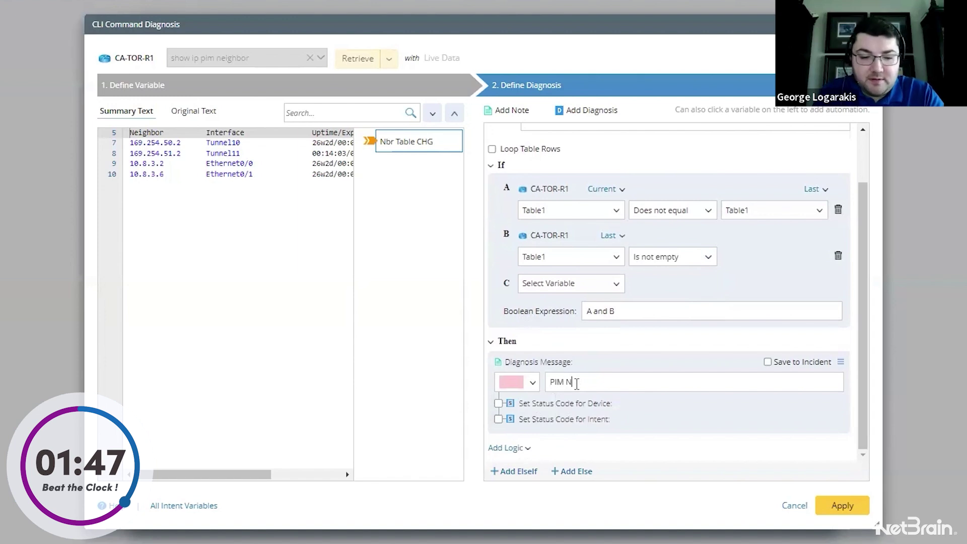
{"action": "type", "text": "eigh"}
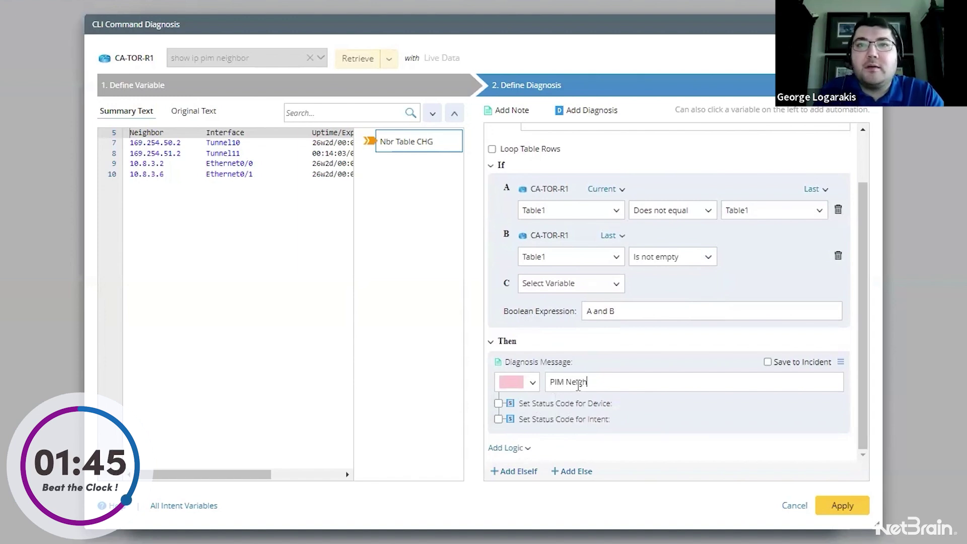
{"action": "type", "text": "bor T"}
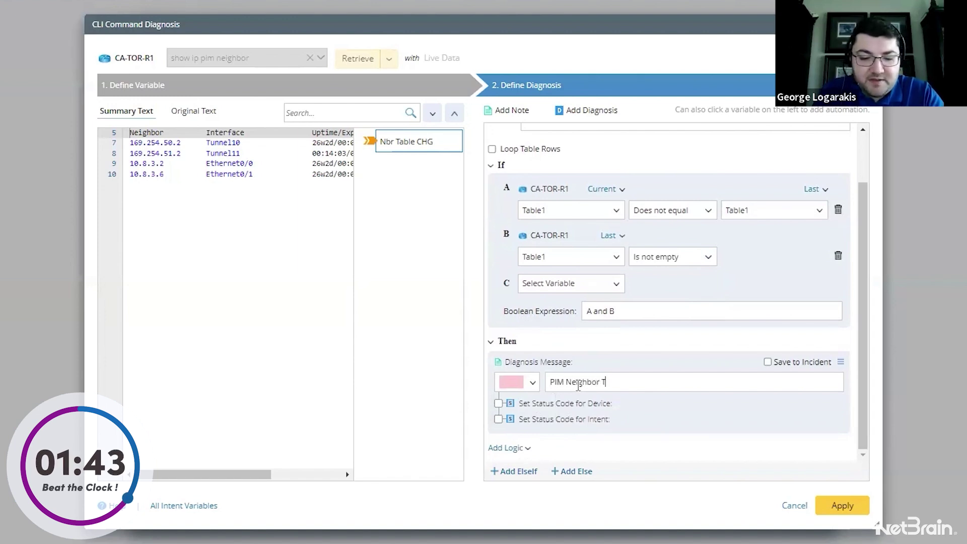
{"action": "type", "text": "able has chan"}
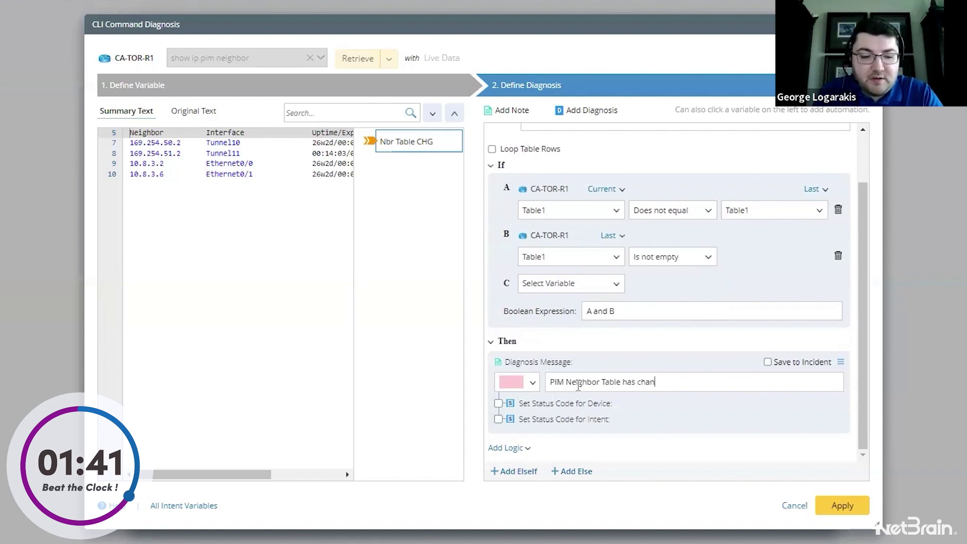
{"action": "type", "text": "ged!"}
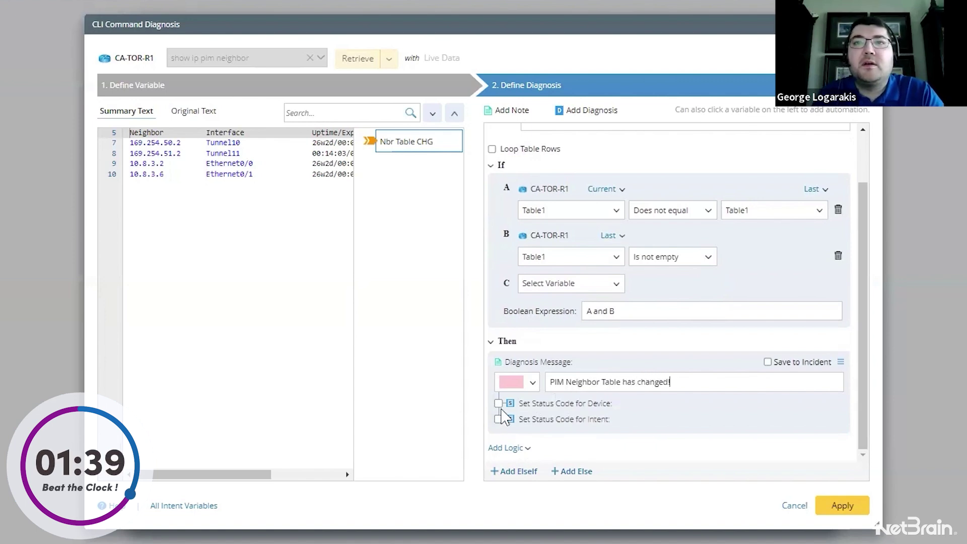
{"action": "left_click", "coordinate": [499, 403]}
{"action": "left_click", "coordinate": [498, 443]}
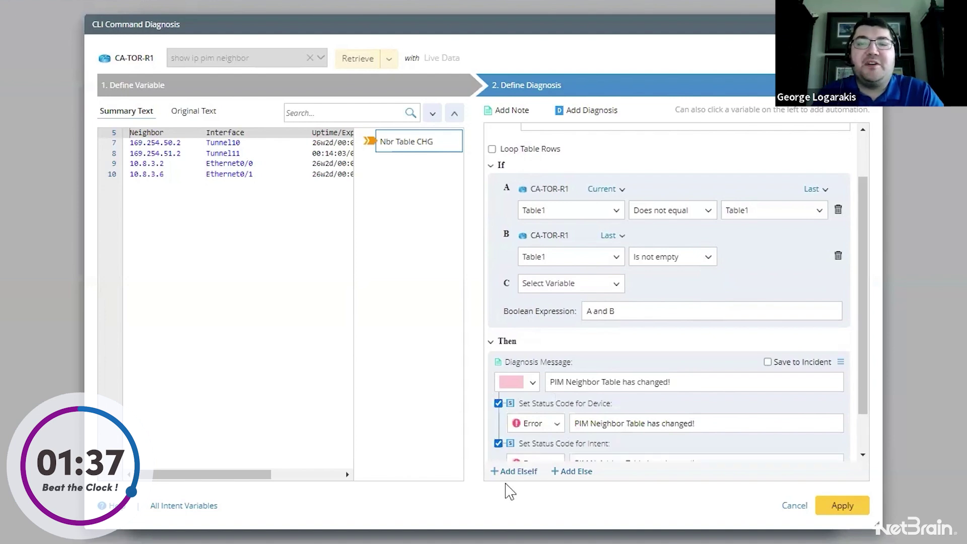
Step: Add an Else branch with a green 'PIM Neighbors are stable' message and both status codes
{"action": "left_click", "coordinate": [571, 471]}
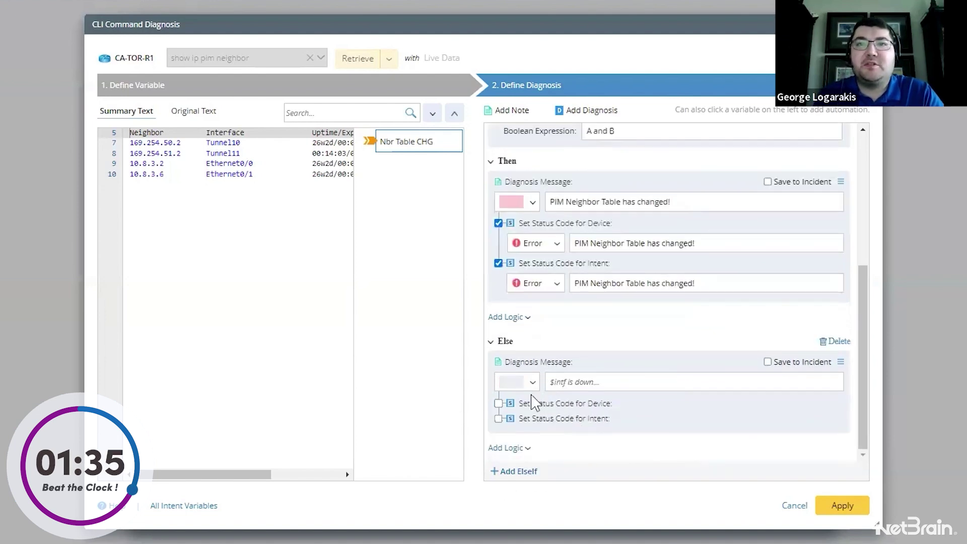
{"action": "left_click", "coordinate": [526, 382]}
{"action": "left_click", "coordinate": [518, 447]}
{"action": "left_click", "coordinate": [597, 382]}
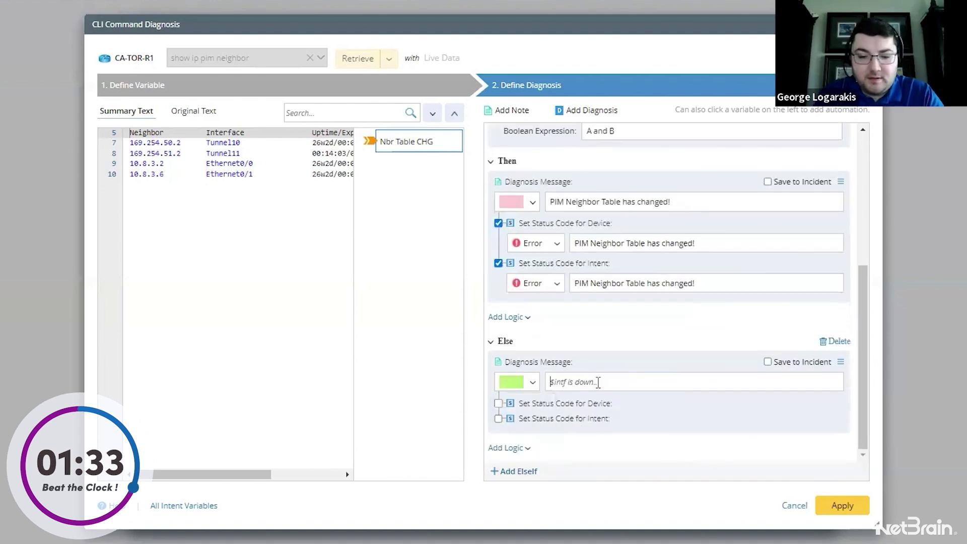
{"action": "type", "text": "PIM Neighbo"}
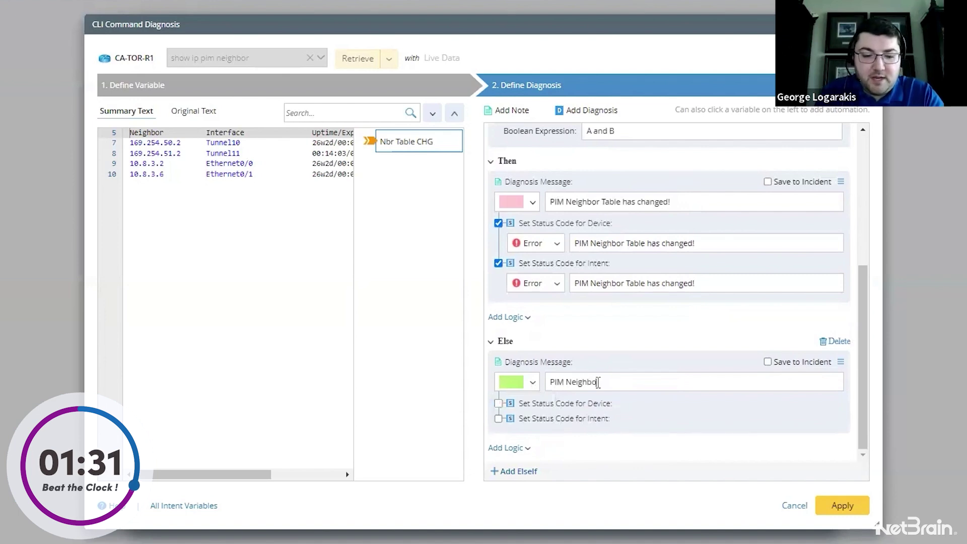
{"action": "type", "text": "rs are stable"}
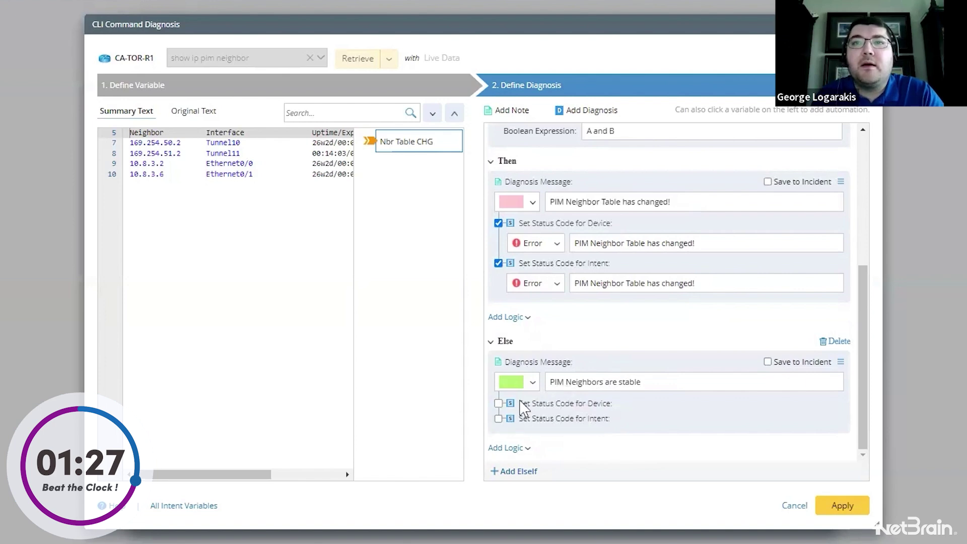
{"action": "left_click", "coordinate": [498, 403]}
{"action": "left_click", "coordinate": [497, 443]}
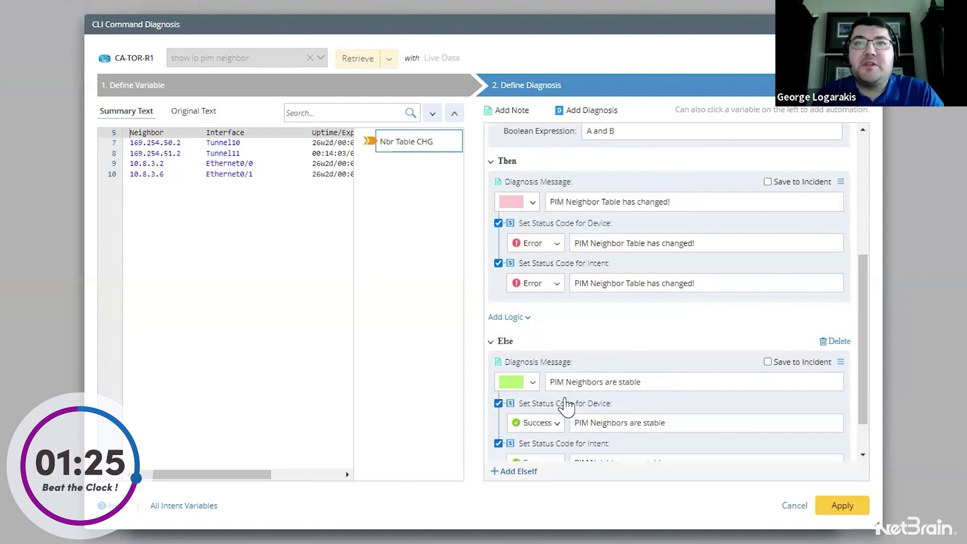
{"action": "left_click", "coordinate": [578, 116]}
Step: Name the second diagnosis Extend and loop over Table1 rows keyed on neighbor
{"action": "left_click_drag", "start_coordinate": [624, 139], "coordinate": [522, 138]}
{"action": "key", "text": "BackSpace"}
{"action": "type", "text": "Exte"}
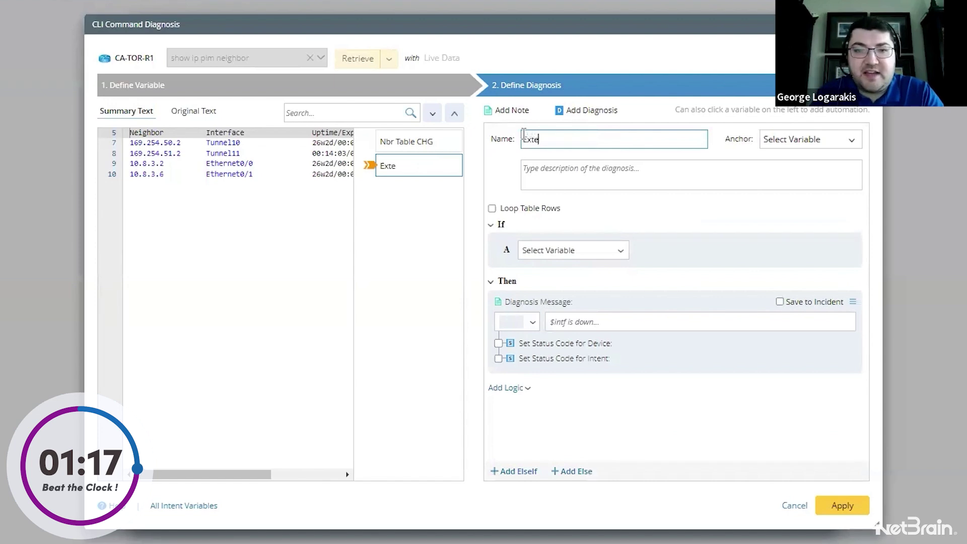
{"action": "type", "text": "nd"}
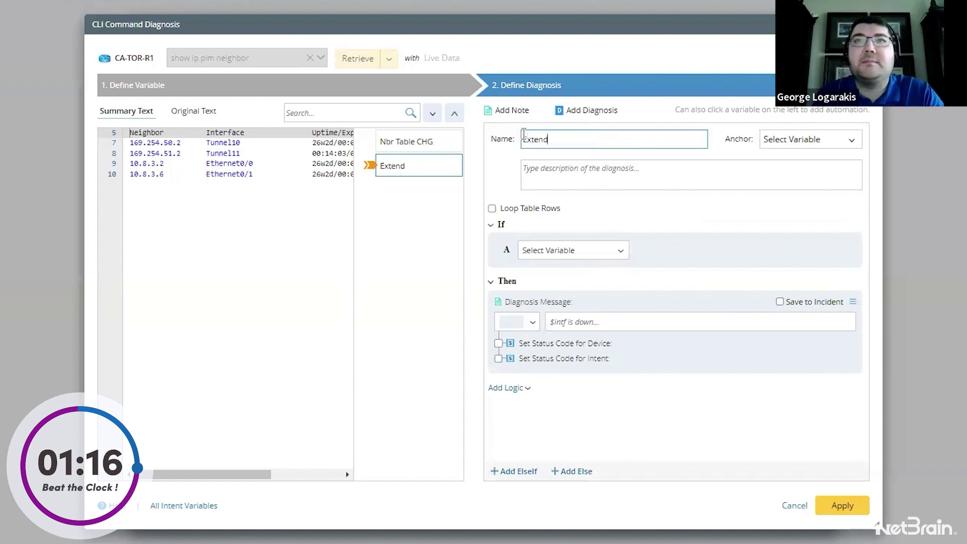
{"action": "left_click", "coordinate": [492, 208]}
{"action": "left_click", "coordinate": [624, 208]}
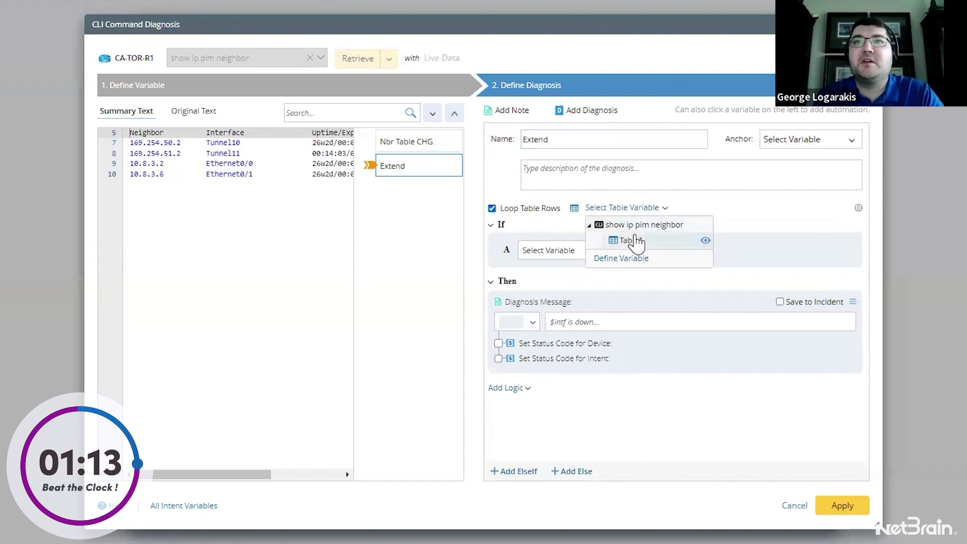
{"action": "left_click", "coordinate": [629, 239]}
{"action": "left_click", "coordinate": [733, 216]}
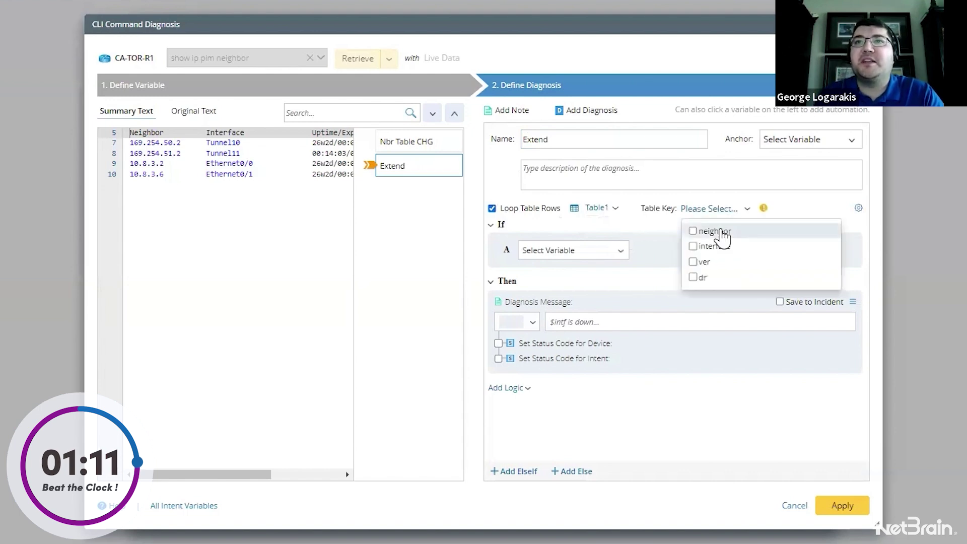
{"action": "left_click", "coordinate": [692, 232]}
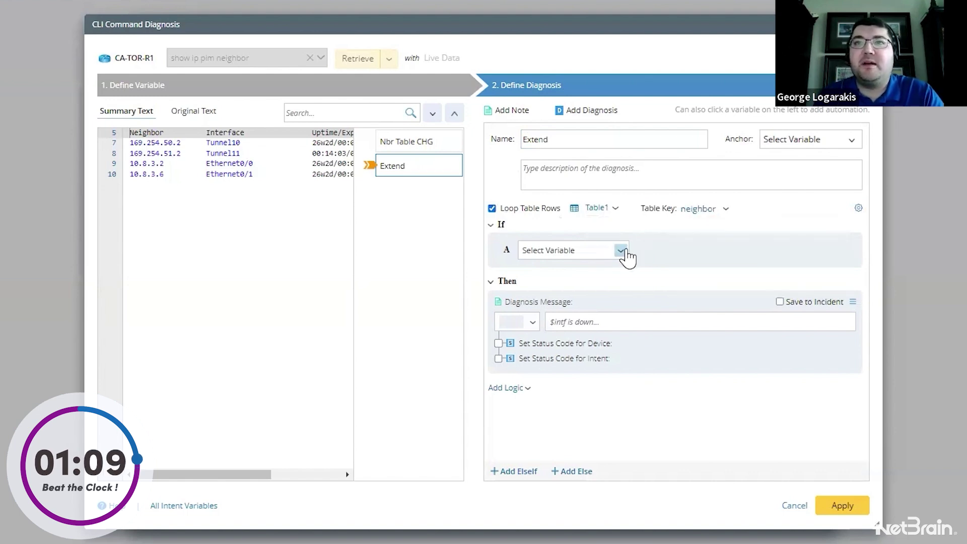
Step: Set condition A to neighbor Is not empty
{"action": "left_click", "coordinate": [620, 250]}
{"action": "left_click", "coordinate": [587, 302]}
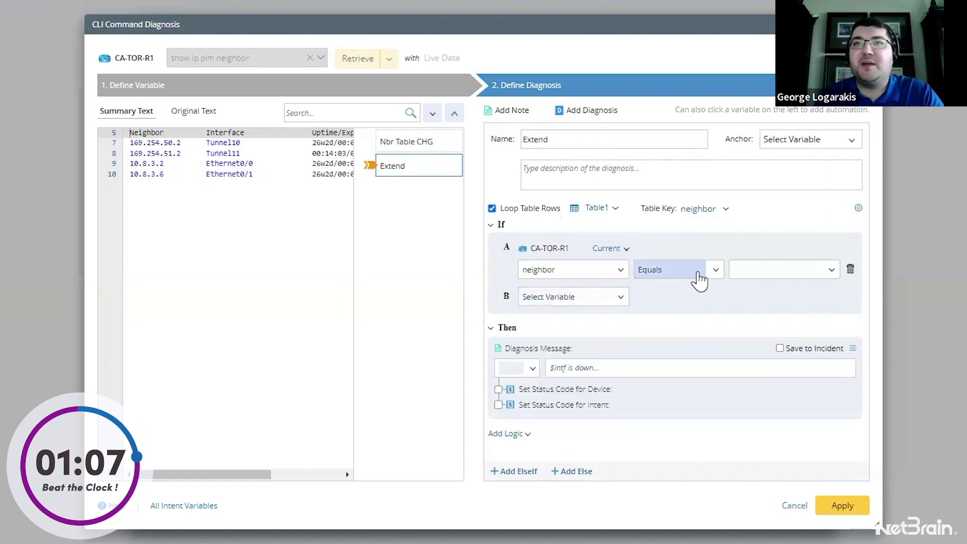
{"action": "left_click", "coordinate": [698, 277]}
{"action": "left_click", "coordinate": [679, 365]}
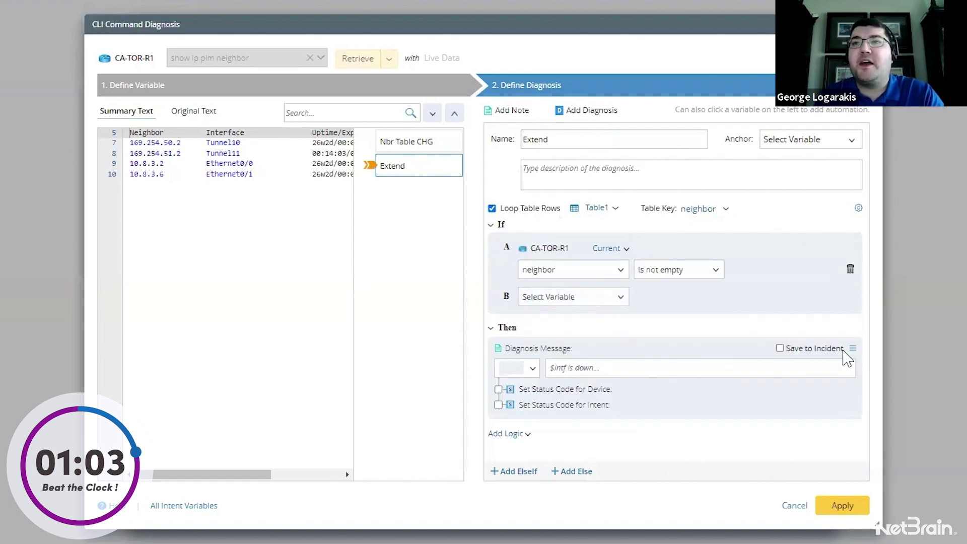
Step: Replace the message block with a Follow-up Intent rerunning the Current Intent (Self)
{"action": "left_click", "coordinate": [846, 352]}
{"action": "left_click", "coordinate": [774, 384]}
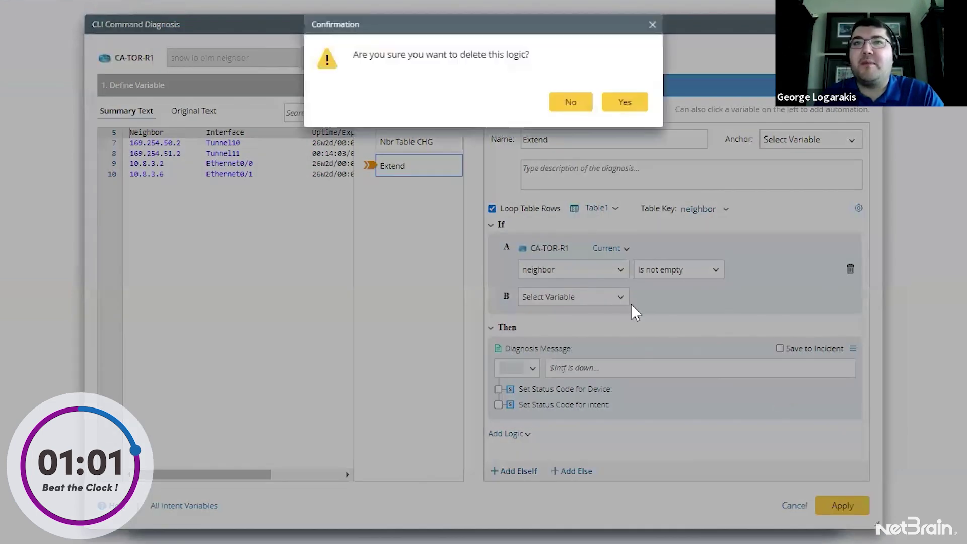
{"action": "left_click", "coordinate": [619, 102]}
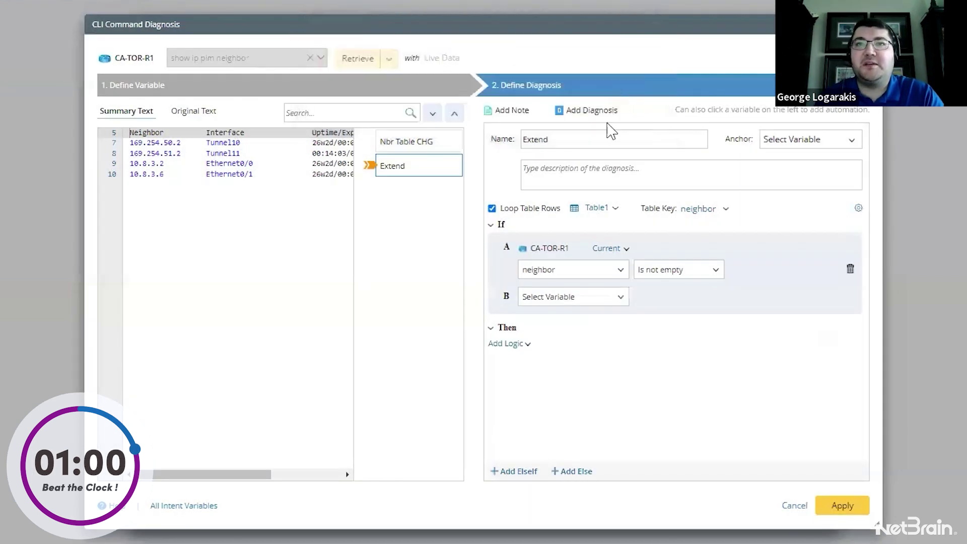
{"action": "left_click", "coordinate": [523, 347]}
{"action": "left_click", "coordinate": [552, 286]}
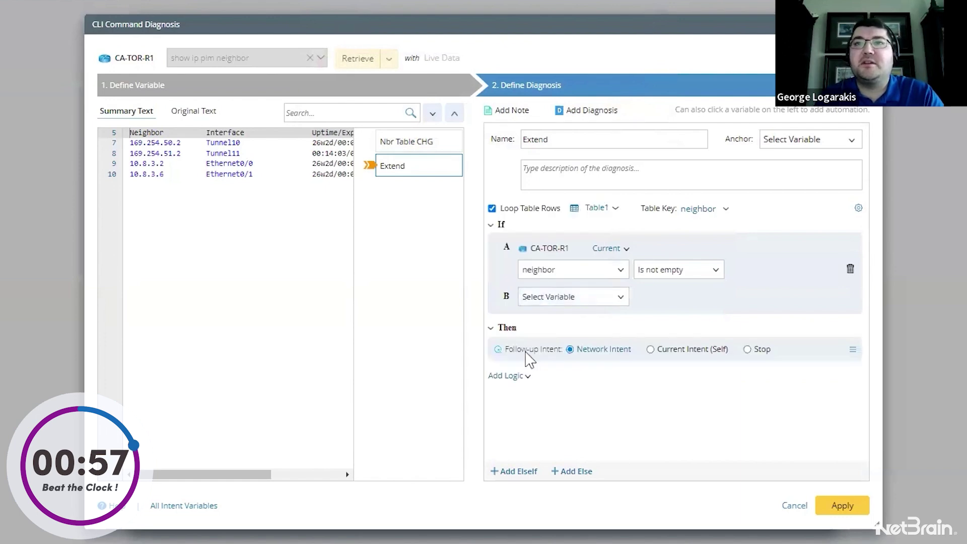
{"action": "left_click", "coordinate": [650, 350]}
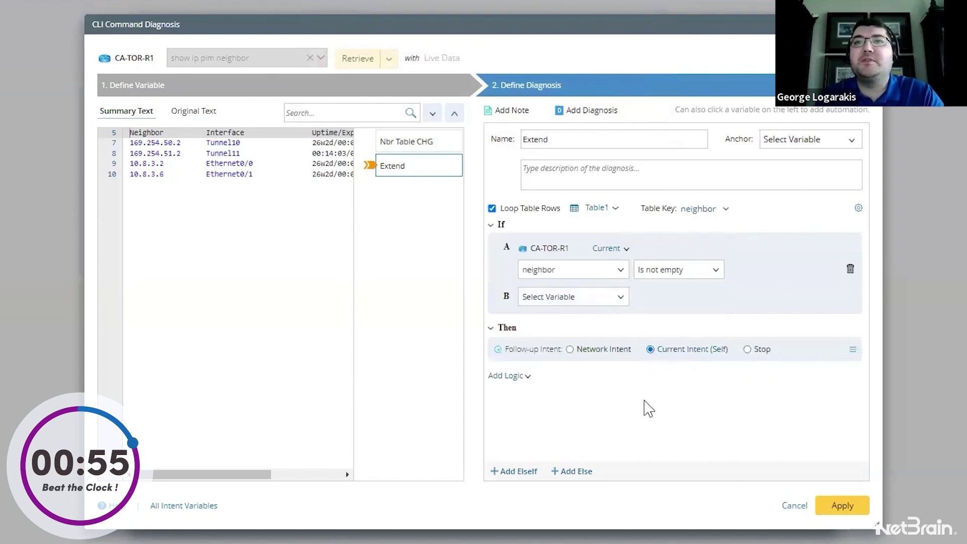
Step: Make the self follow-up replicate the intent to devices named by nbr_name
{"action": "left_click", "coordinate": [701, 349]}
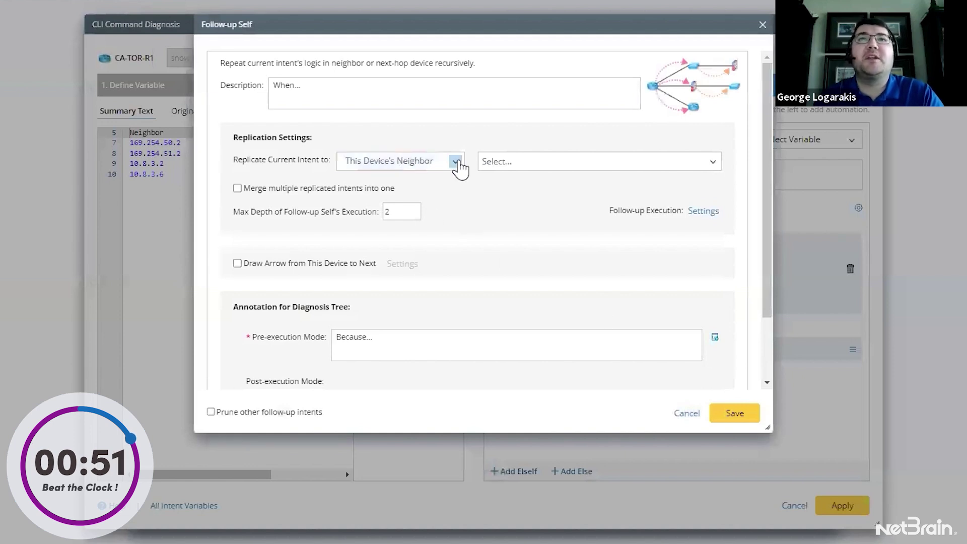
{"action": "left_click", "coordinate": [456, 161]}
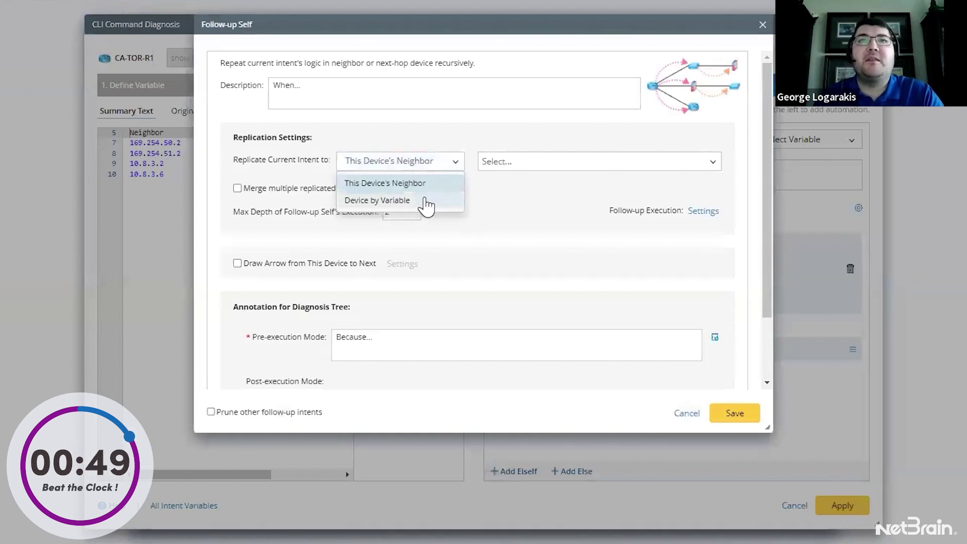
{"action": "left_click", "coordinate": [411, 201]}
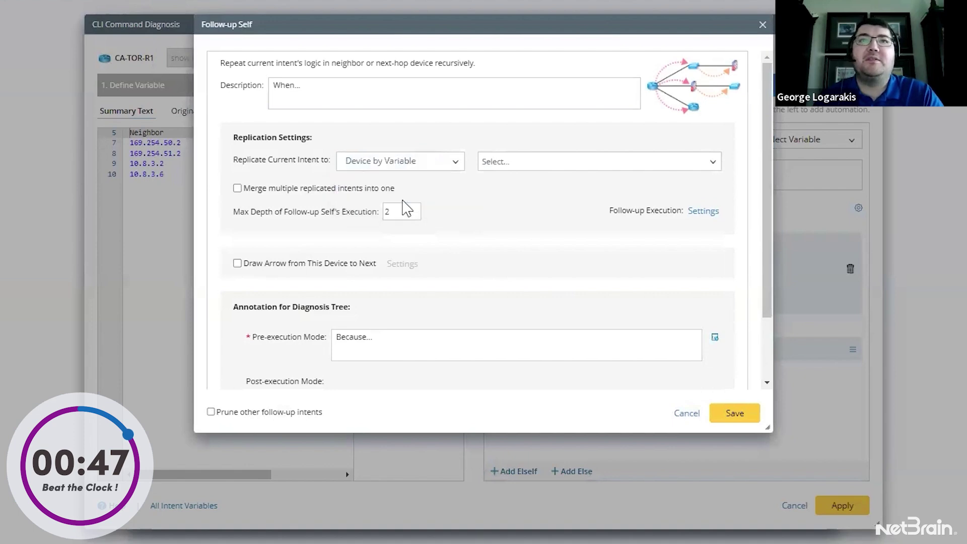
{"action": "left_click", "coordinate": [547, 165]}
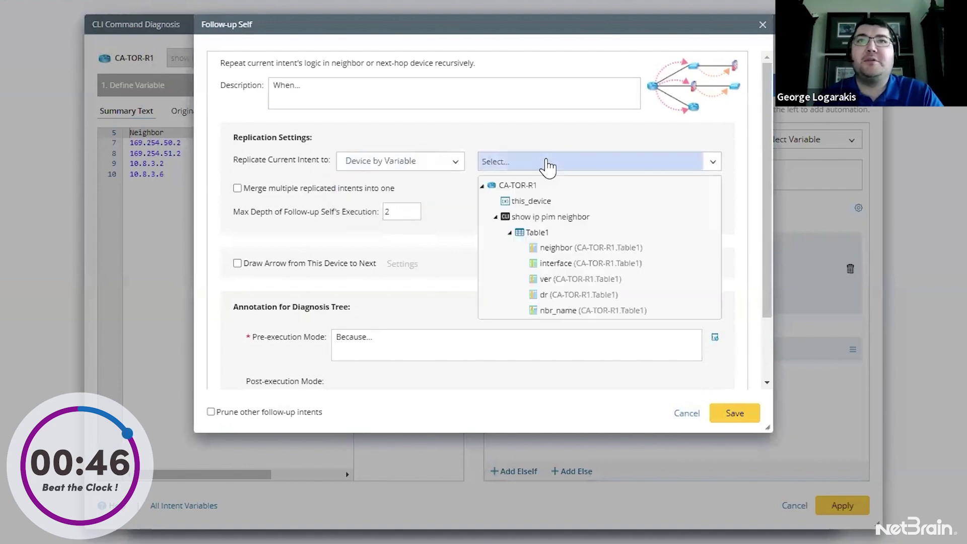
{"action": "left_click", "coordinate": [564, 316]}
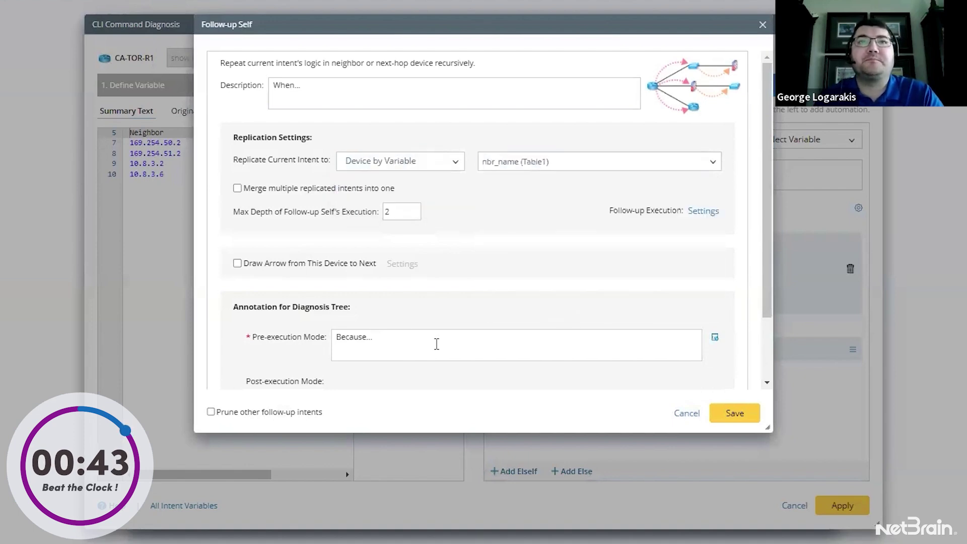
Step: Draw arrows to the next device through interface (Table1) on IPv4 L3 Neighbor, and save
{"action": "left_click", "coordinate": [237, 264]}
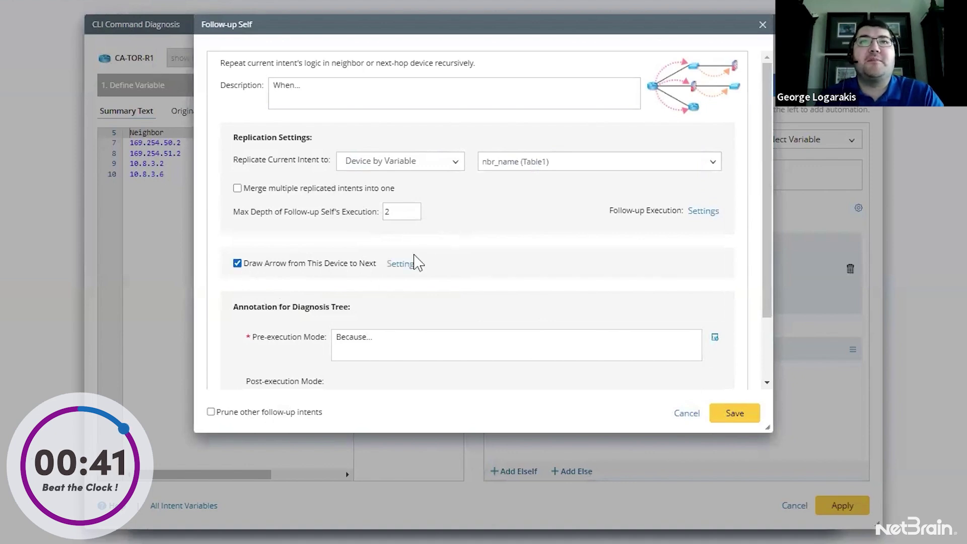
{"action": "left_click", "coordinate": [402, 265]}
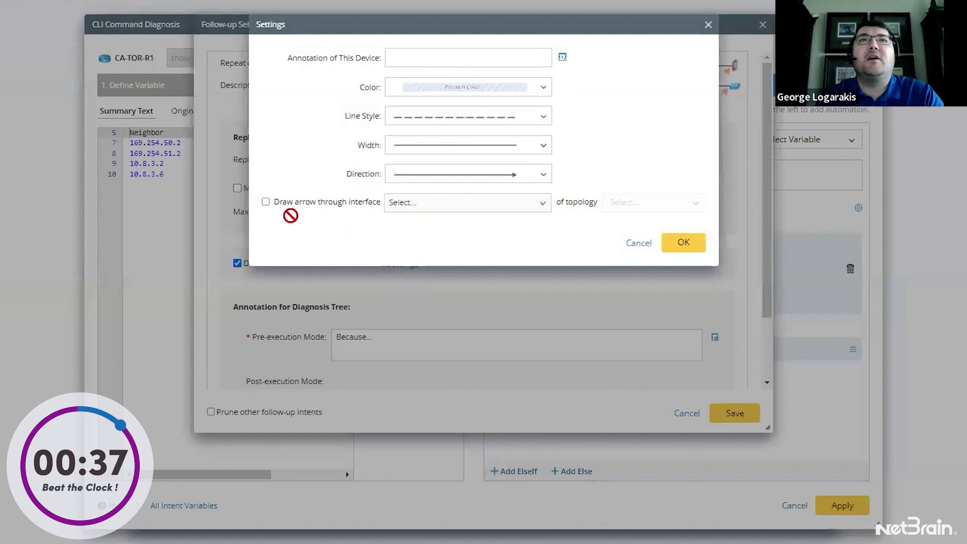
{"action": "left_click", "coordinate": [266, 201]}
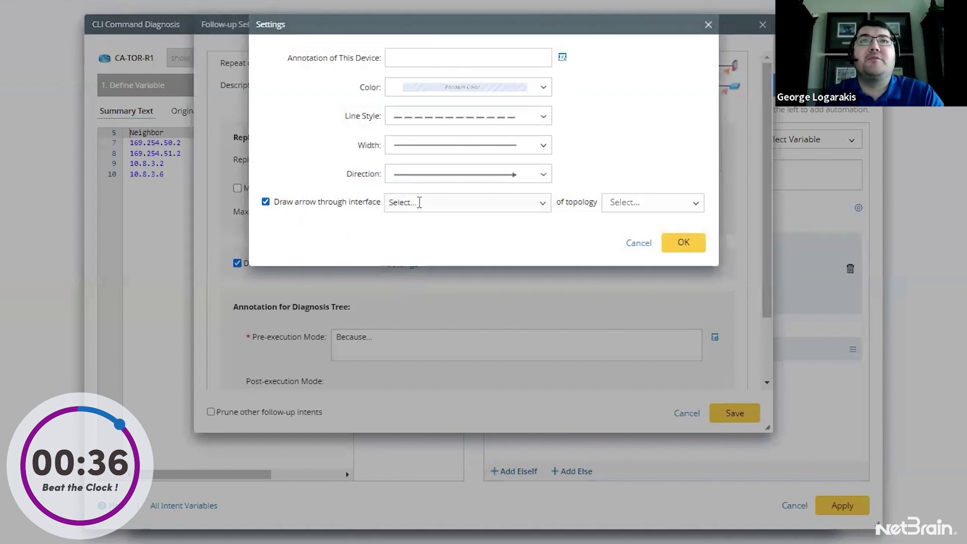
{"action": "left_click", "coordinate": [542, 203]}
{"action": "left_click", "coordinate": [501, 302]}
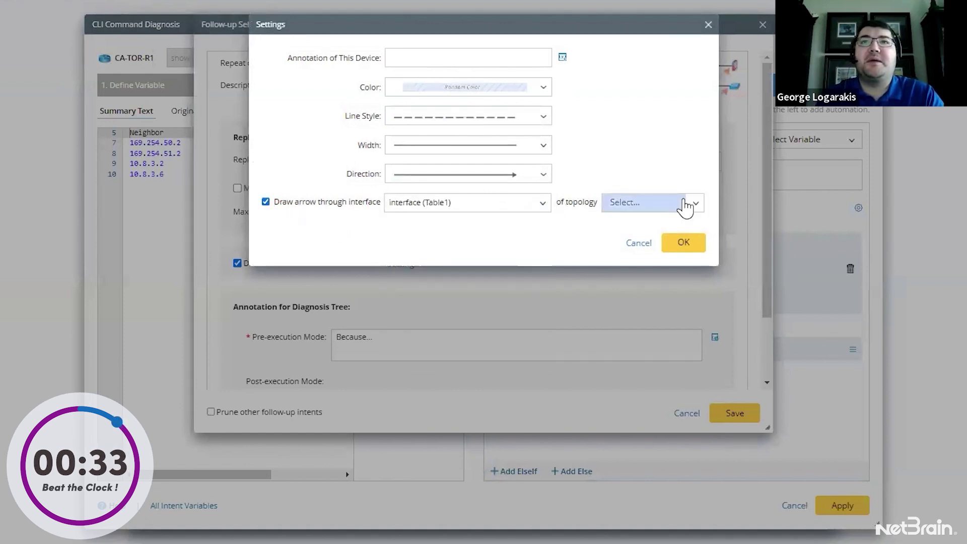
{"action": "left_click", "coordinate": [687, 204]}
{"action": "left_click", "coordinate": [666, 227]}
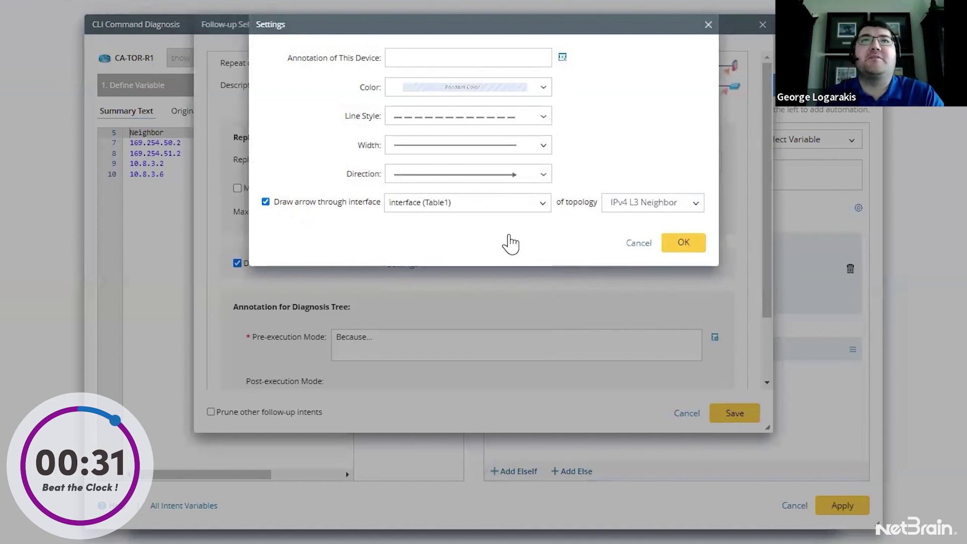
{"action": "left_click", "coordinate": [675, 245]}
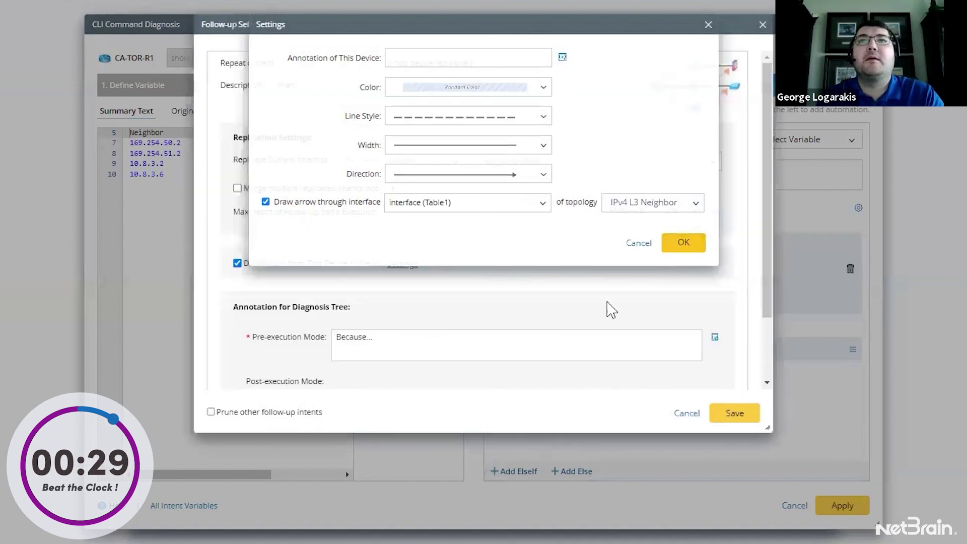
{"action": "scroll", "coordinate": [574, 315], "scroll_direction": "down", "scroll_amount": 3}
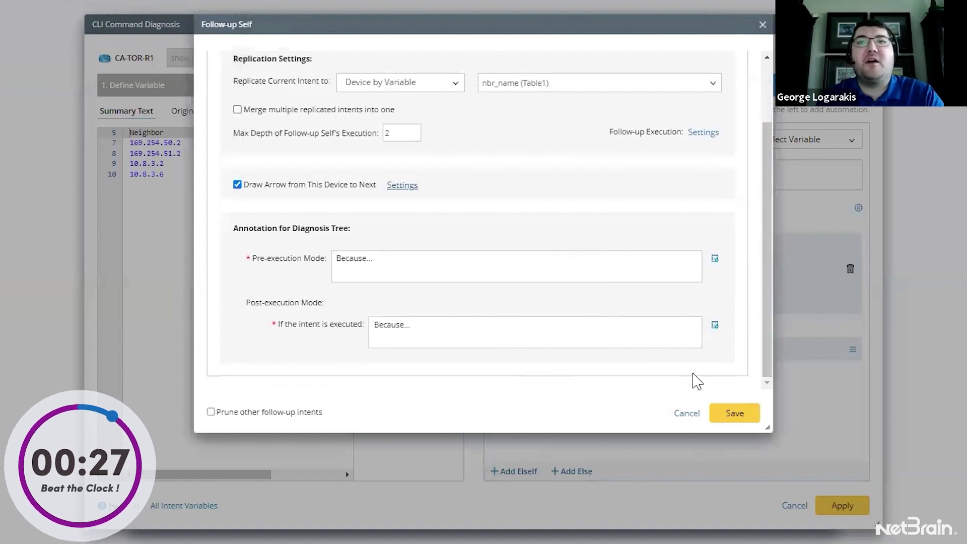
{"action": "left_click", "coordinate": [731, 413]}
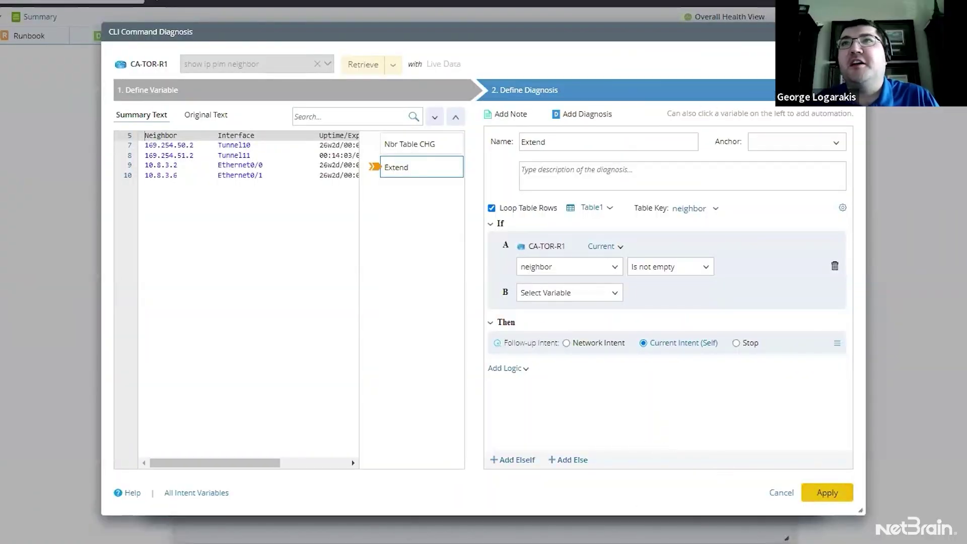
Step: Apply the Extend diagnosis so Extend_PIM lists both Nbr Table CHG and Extend
{"action": "left_click", "coordinate": [826, 492]}
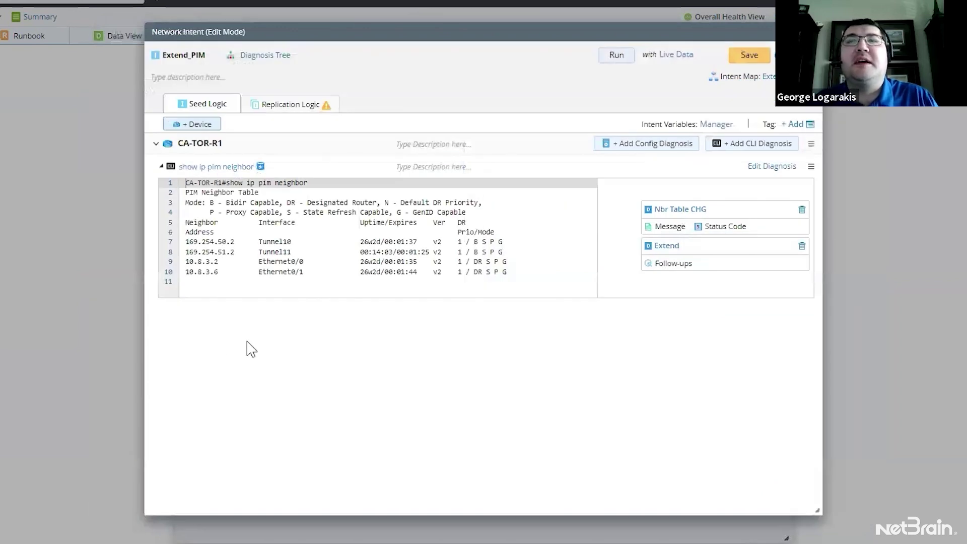
Step: Run Extend_PIM on live data, draw the missing neighbor devices, and close both intent windows
{"action": "left_click", "coordinate": [615, 55]}
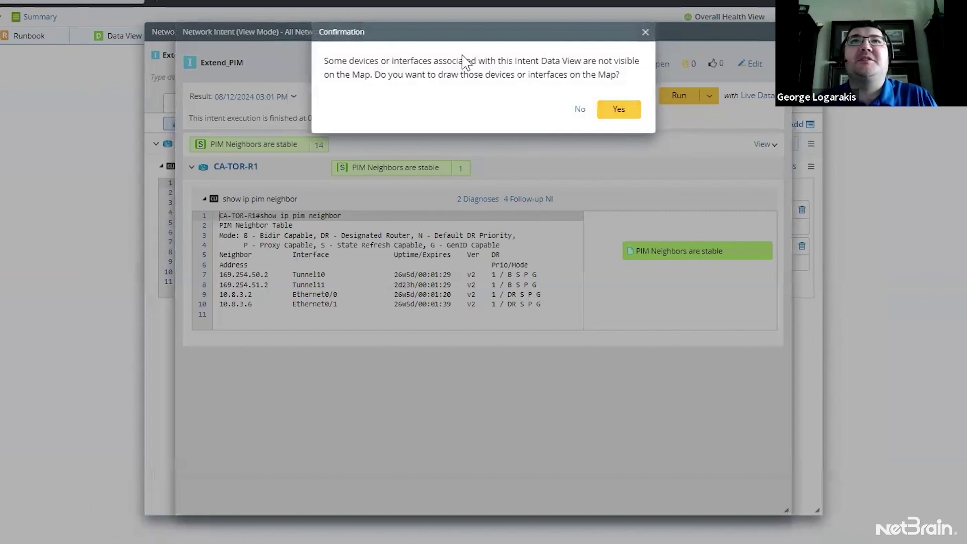
{"action": "left_click", "coordinate": [616, 111]}
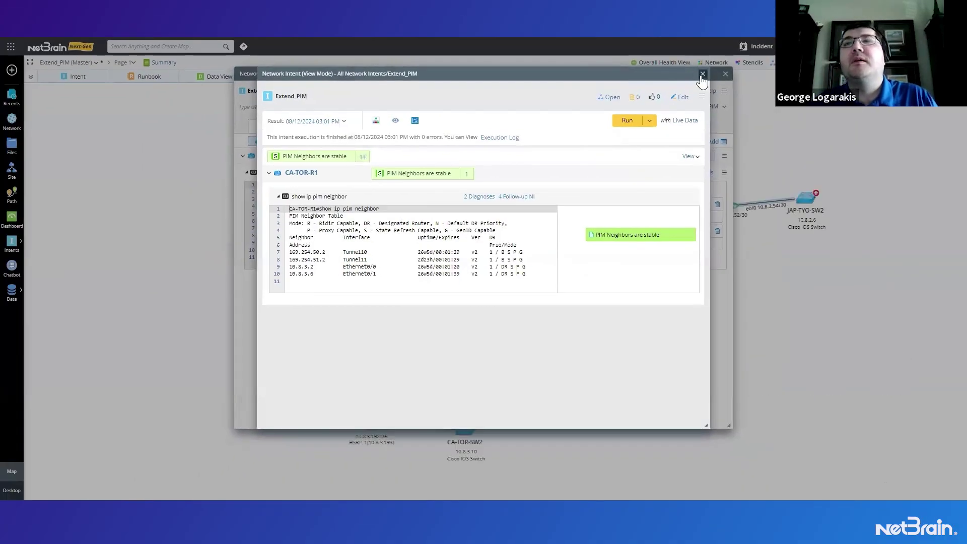
{"action": "left_click", "coordinate": [702, 74]}
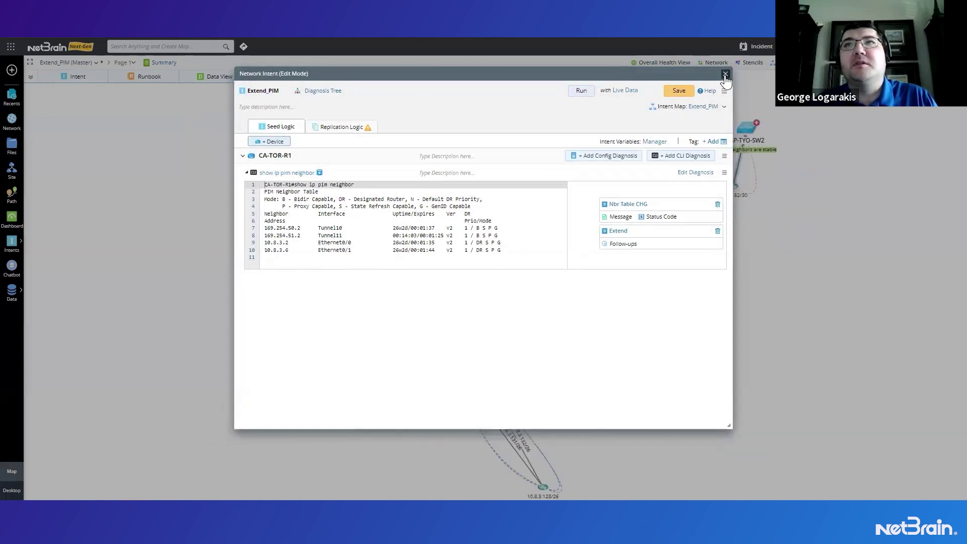
{"action": "left_click", "coordinate": [724, 75]}
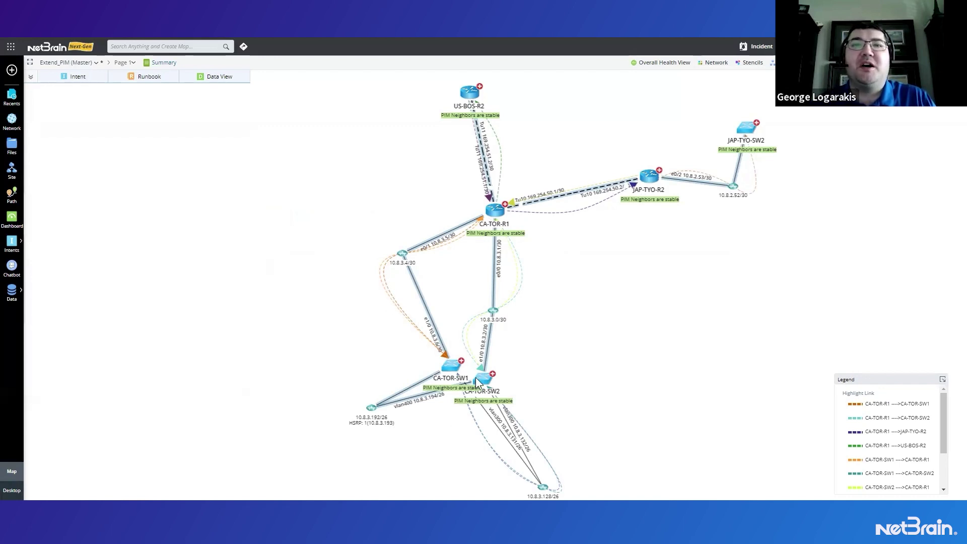
Step: Move CA-TOR-SW1 left and the 10.8.3.128/26 network up beneath CA-TOR-SW2
{"action": "left_click_drag", "start_coordinate": [475, 377], "coordinate": [368, 360]}
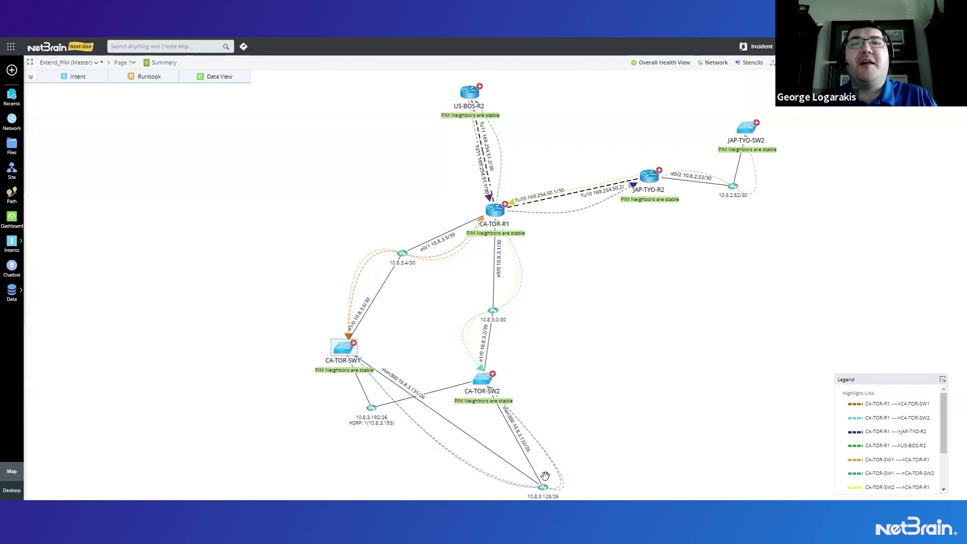
{"action": "left_click_drag", "start_coordinate": [542, 486], "coordinate": [449, 422]}
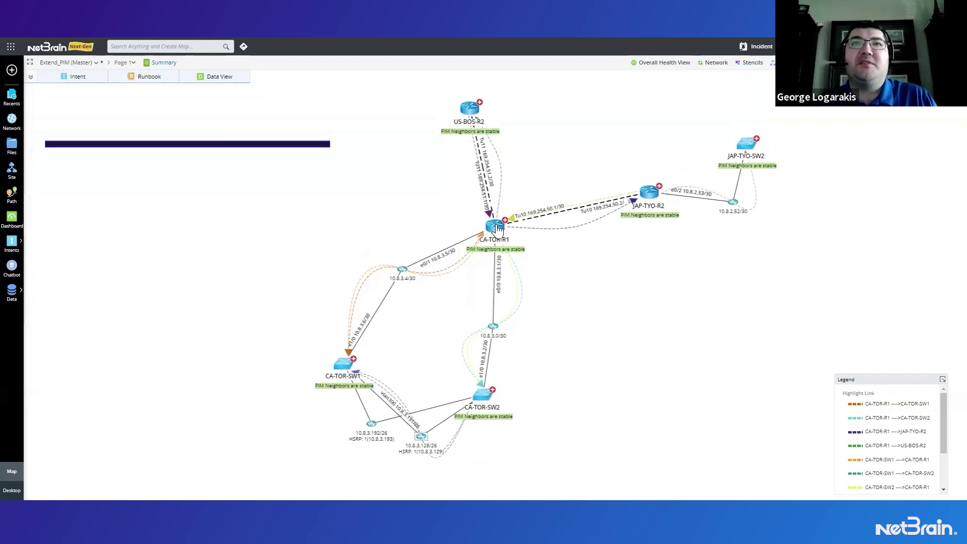
{"action": "left_click", "coordinate": [63, 76]}
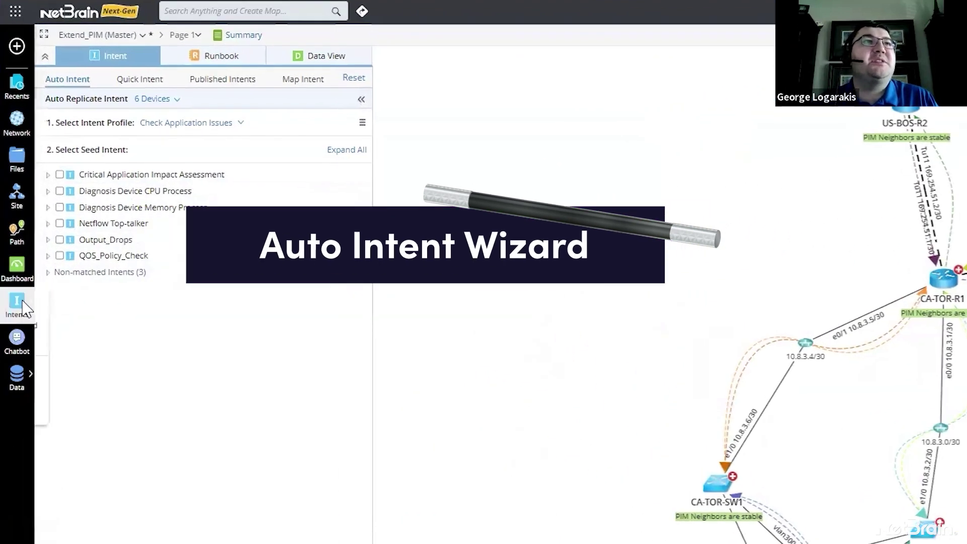
Step: Launch the Auto Intent Wizard from the Intents tools in the left sidebar
{"action": "mouse_move", "coordinate": [25, 308]}
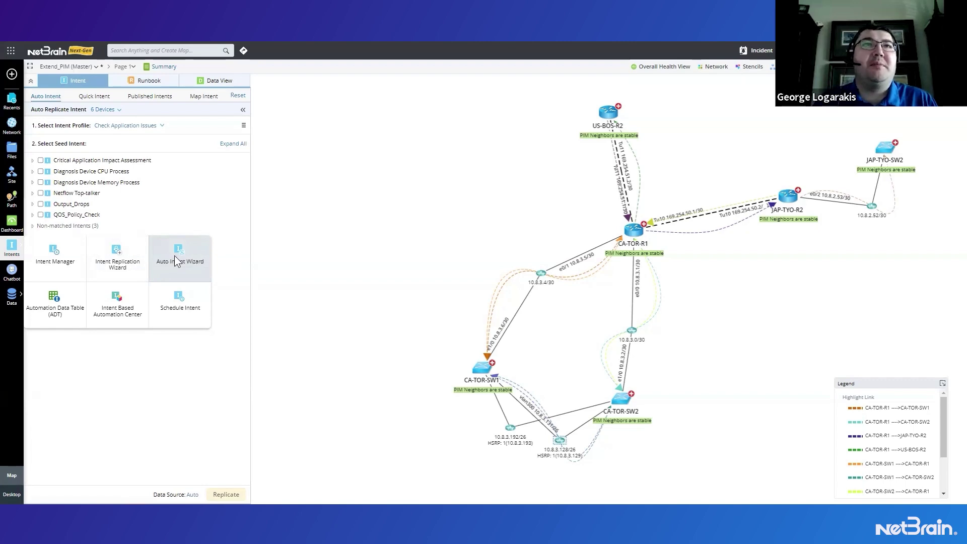
{"action": "left_click", "coordinate": [176, 261]}
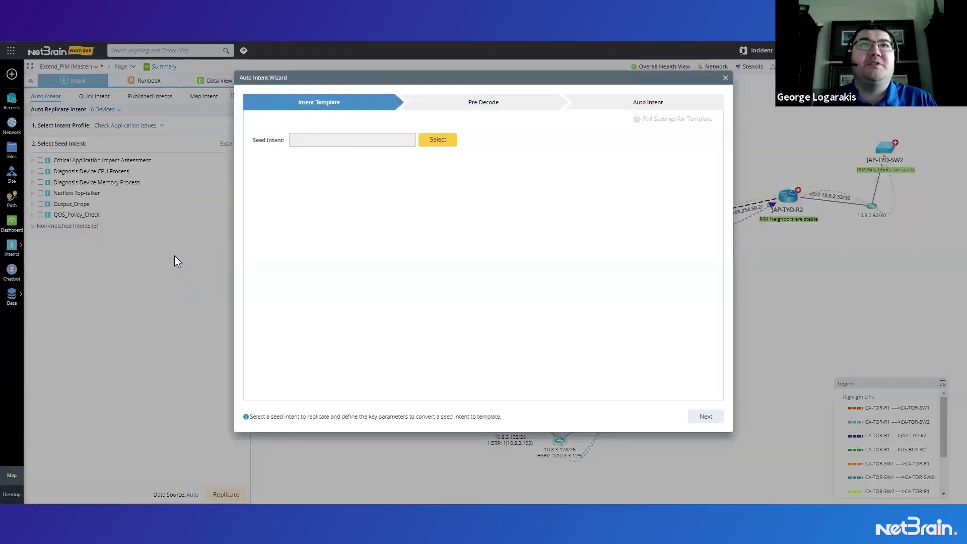
Step: Search the intent list for 'pim' and pick Extend_PIM as the seed intent
{"action": "left_click", "coordinate": [437, 140]}
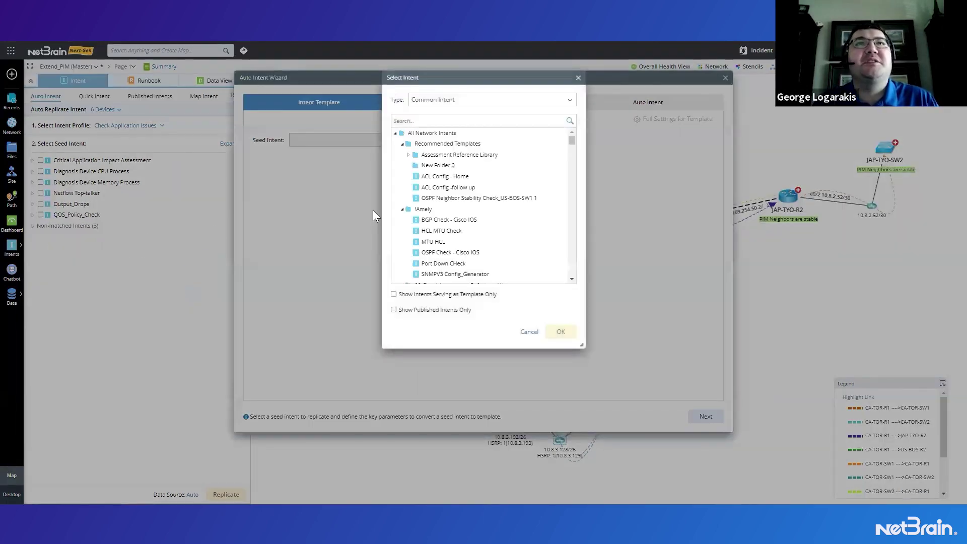
{"action": "left_click", "coordinate": [454, 122]}
{"action": "type", "text": "pim"}
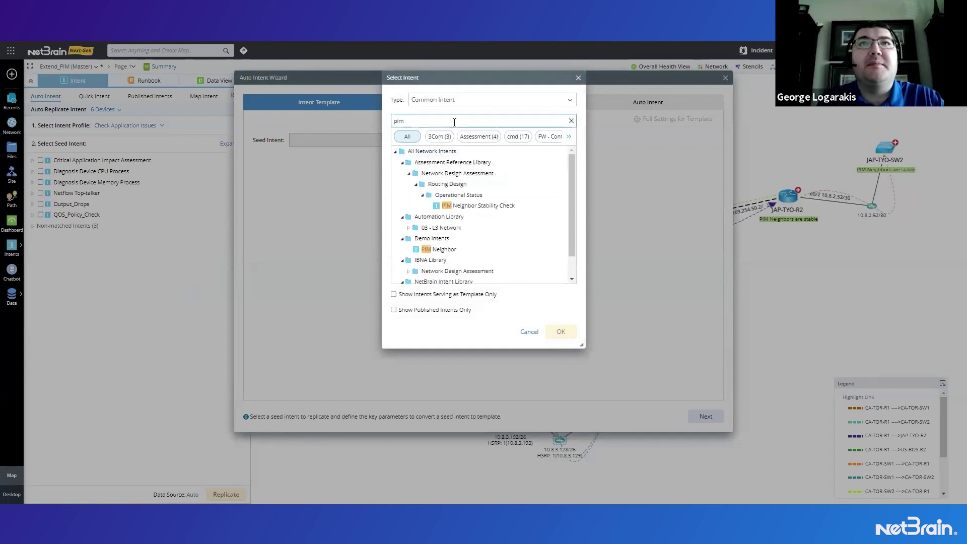
{"action": "scroll", "coordinate": [529, 217], "scroll_direction": "down", "scroll_amount": 1}
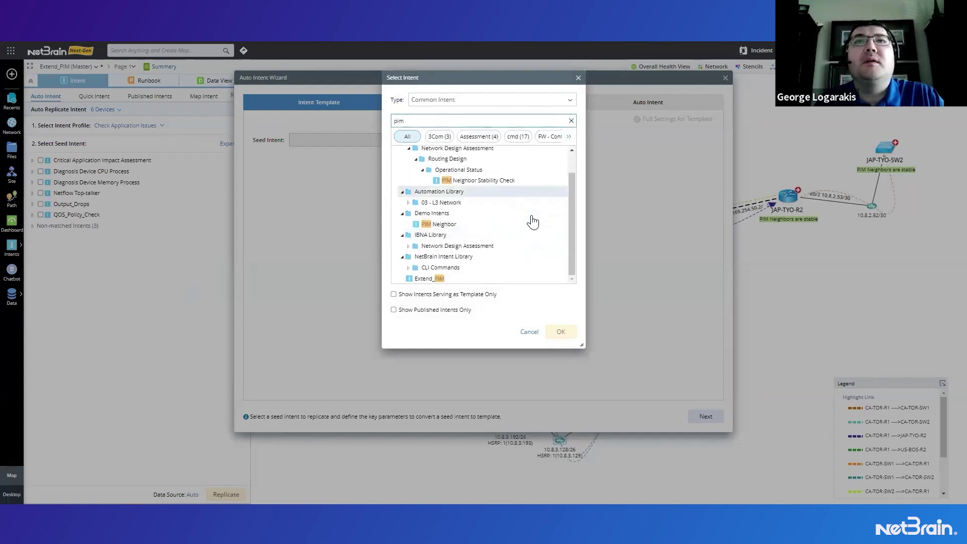
{"action": "left_click", "coordinate": [428, 278]}
{"action": "left_click", "coordinate": [561, 333]}
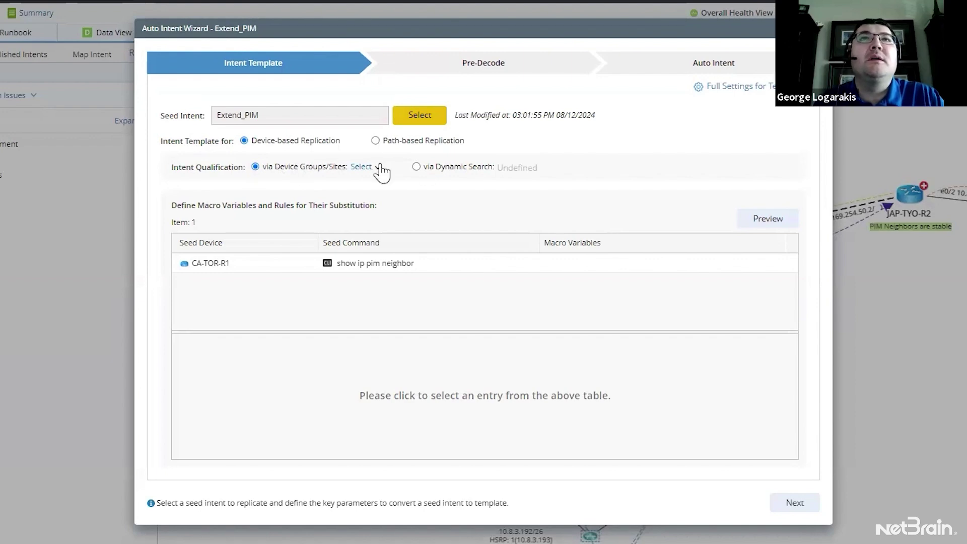
Step: Qualify Extend_PIM's devices with a dynamic search filtered by Device Type
{"action": "left_click", "coordinate": [415, 167]}
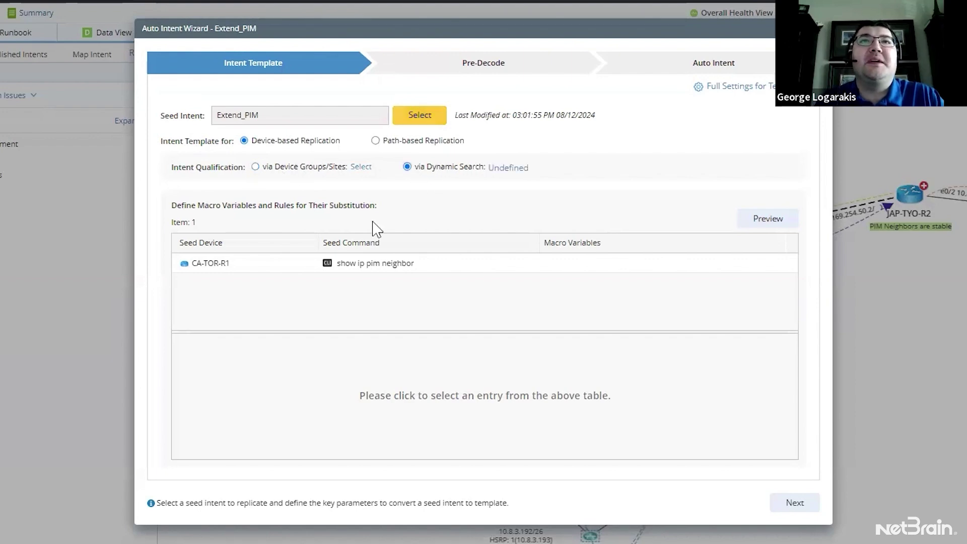
{"action": "left_click", "coordinate": [507, 169]}
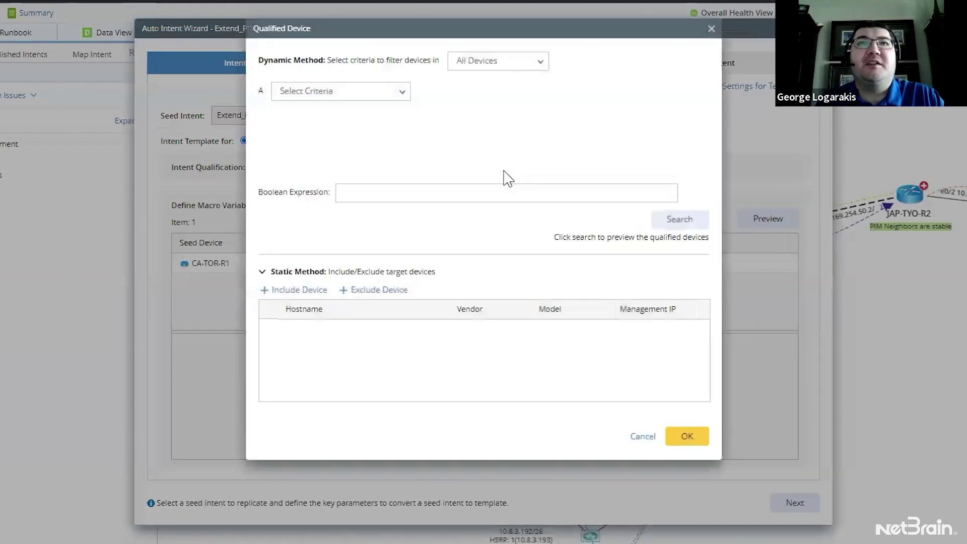
{"action": "left_click", "coordinate": [401, 91]}
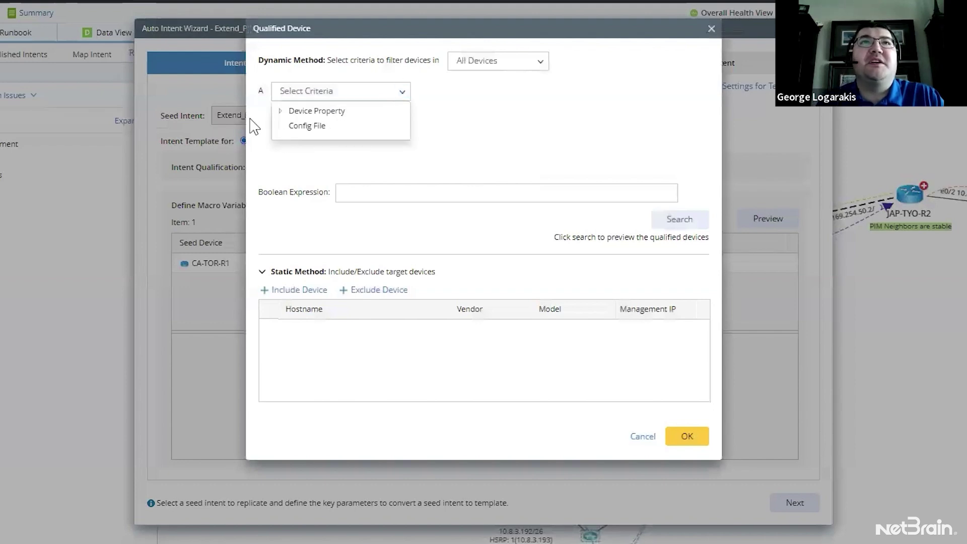
{"action": "left_click", "coordinate": [281, 112]}
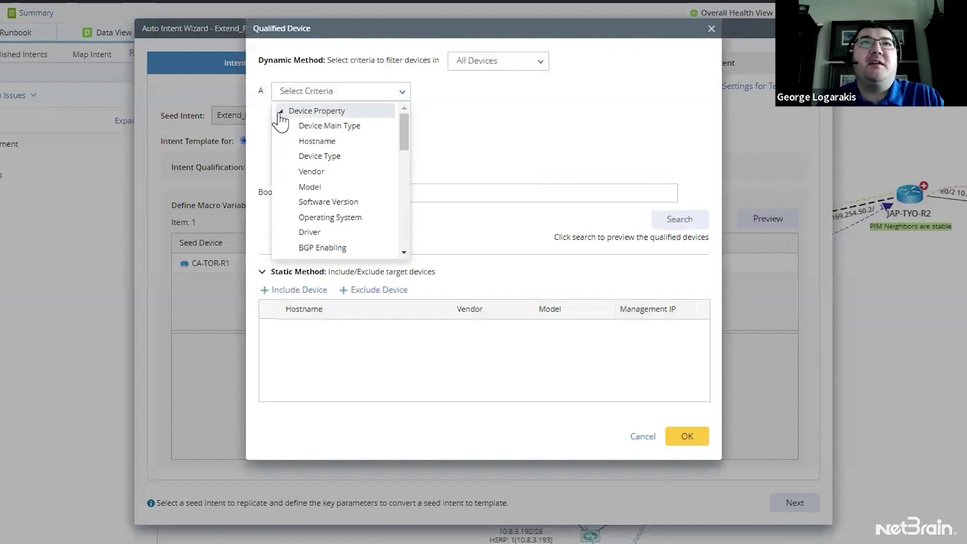
{"action": "left_click", "coordinate": [313, 187]}
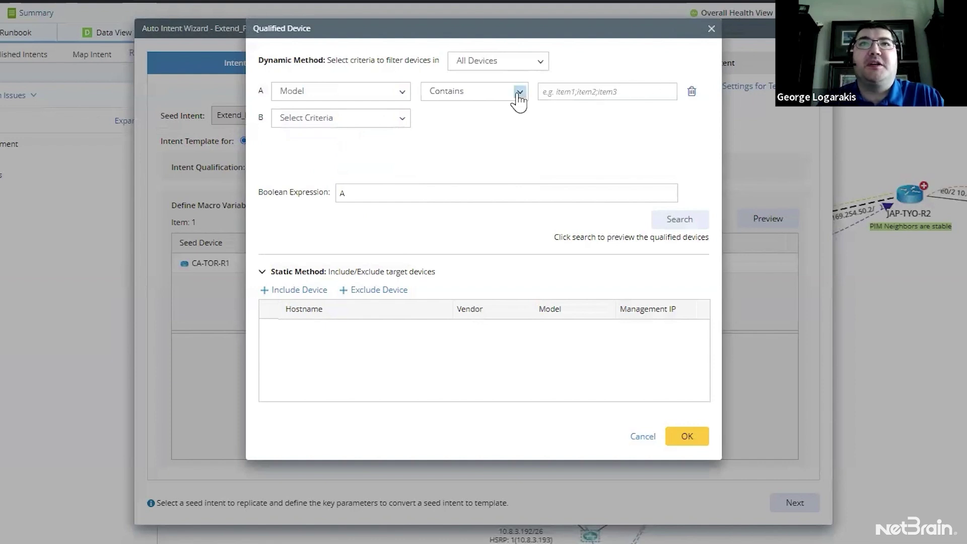
{"action": "left_click", "coordinate": [403, 92]}
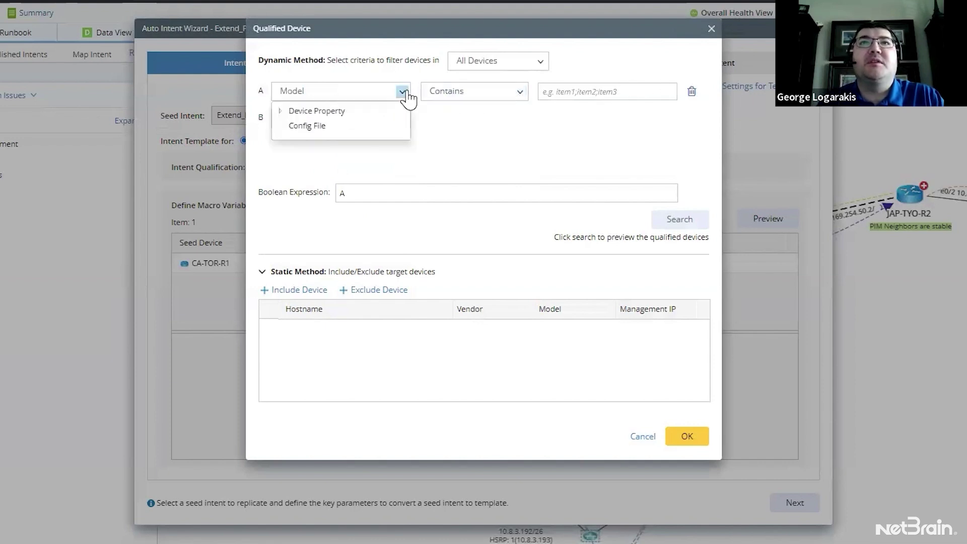
{"action": "left_click", "coordinate": [280, 112]}
{"action": "left_click", "coordinate": [300, 156]}
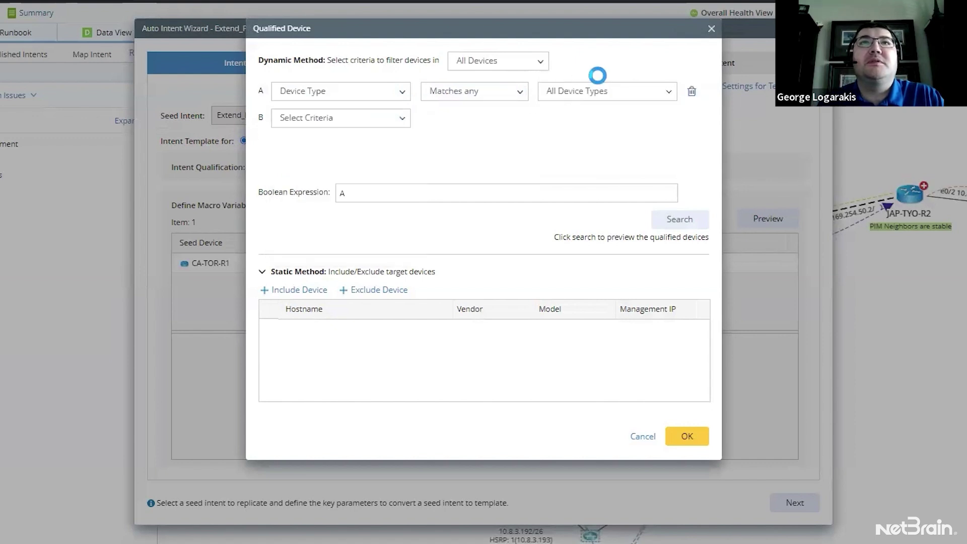
Step: Include Cisco Router and Cisco IOS Switch types, matching 132 devices, and confirm the criteria
{"action": "left_click", "coordinate": [614, 96]}
{"action": "scroll", "coordinate": [582, 321], "scroll_direction": "down", "scroll_amount": 1}
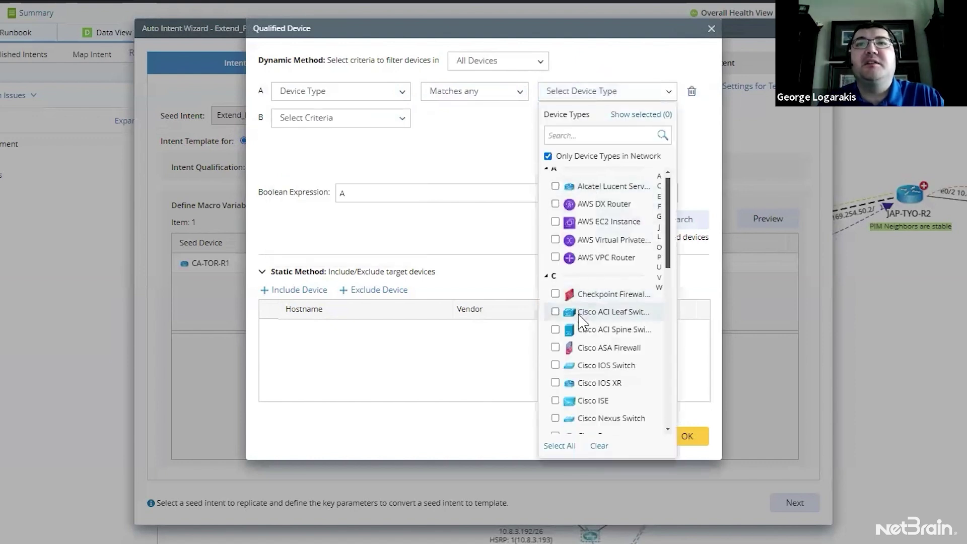
{"action": "scroll", "coordinate": [579, 322], "scroll_direction": "down", "scroll_amount": 3}
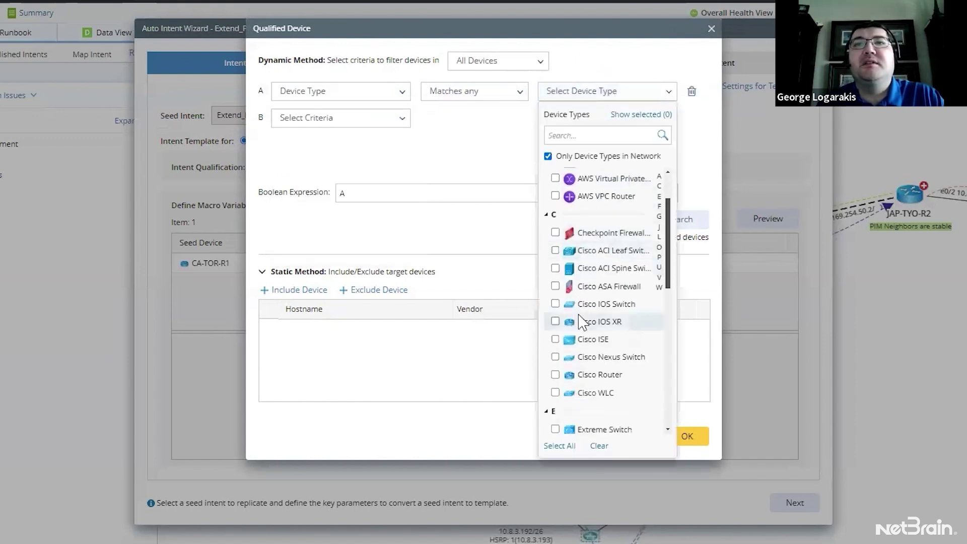
{"action": "left_click", "coordinate": [555, 375]}
{"action": "left_click", "coordinate": [555, 304]}
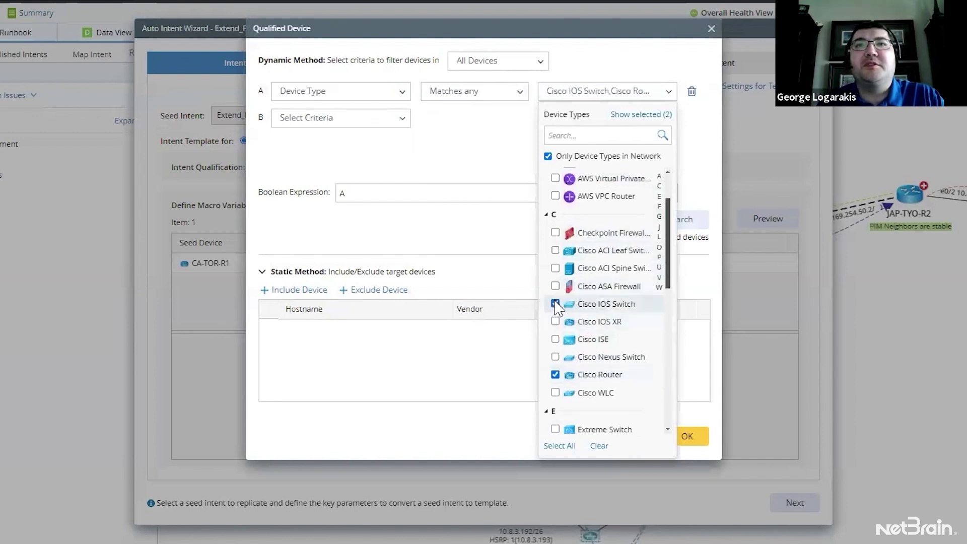
{"action": "left_click", "coordinate": [473, 157]}
{"action": "left_click", "coordinate": [688, 220]}
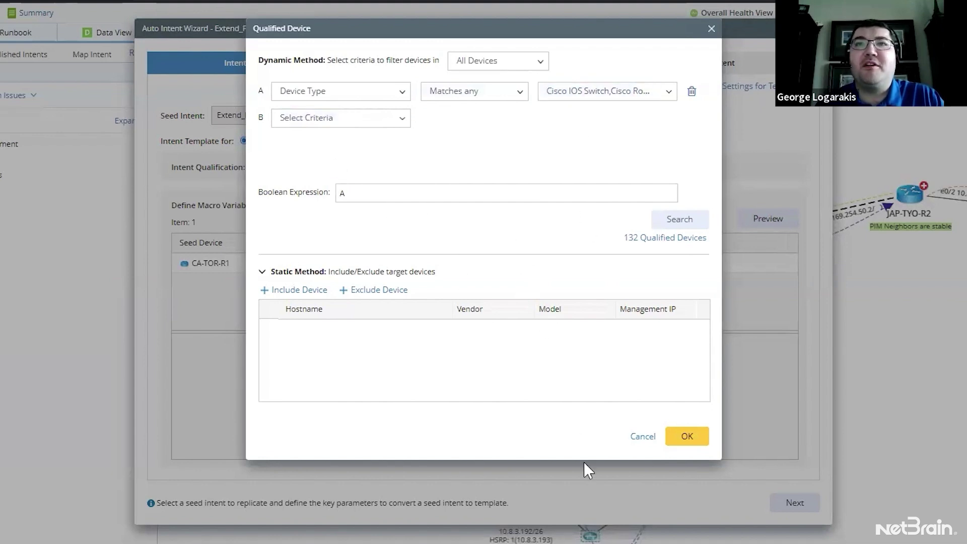
{"action": "left_click", "coordinate": [685, 434]}
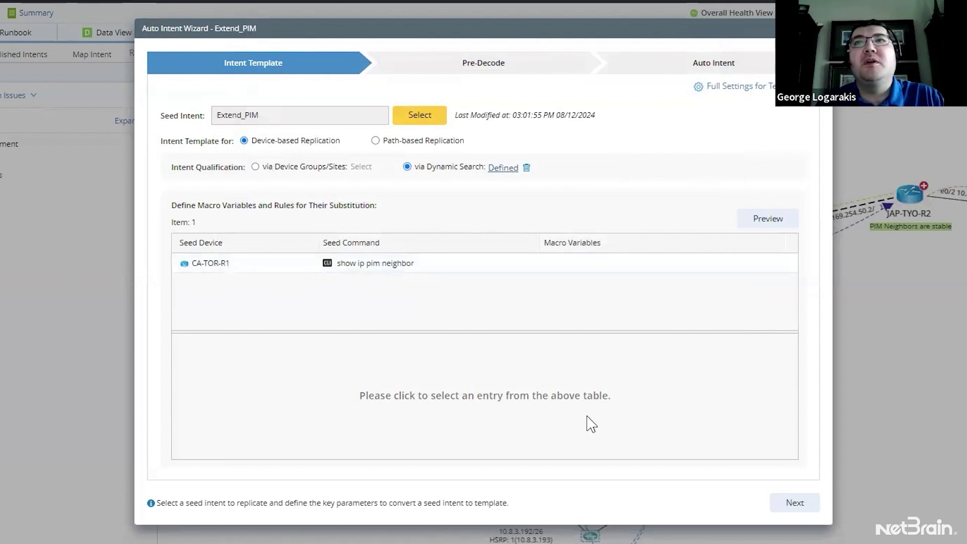
{"action": "left_click", "coordinate": [797, 503]}
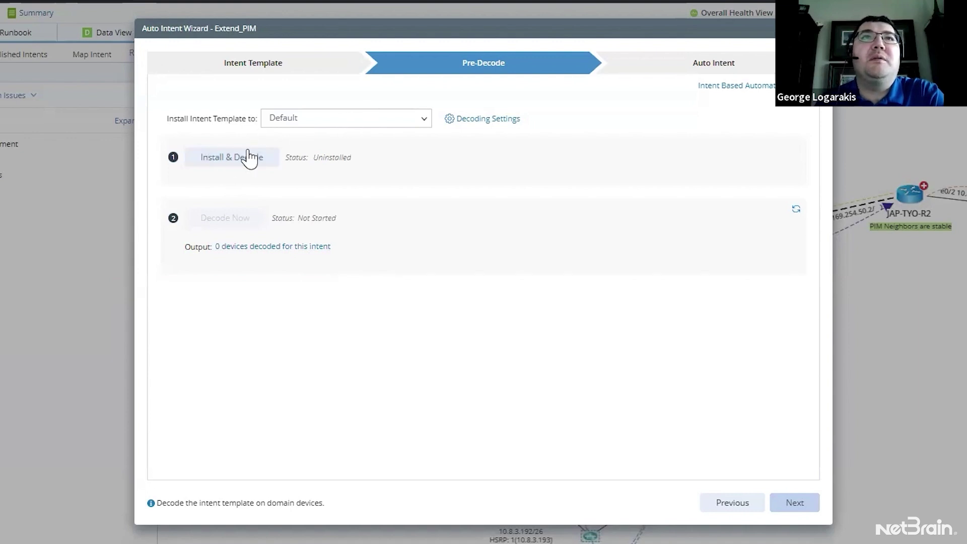
Step: Install and decode the Extend_PIM template, refreshing until 15 devices show decoded
{"action": "left_click", "coordinate": [212, 160]}
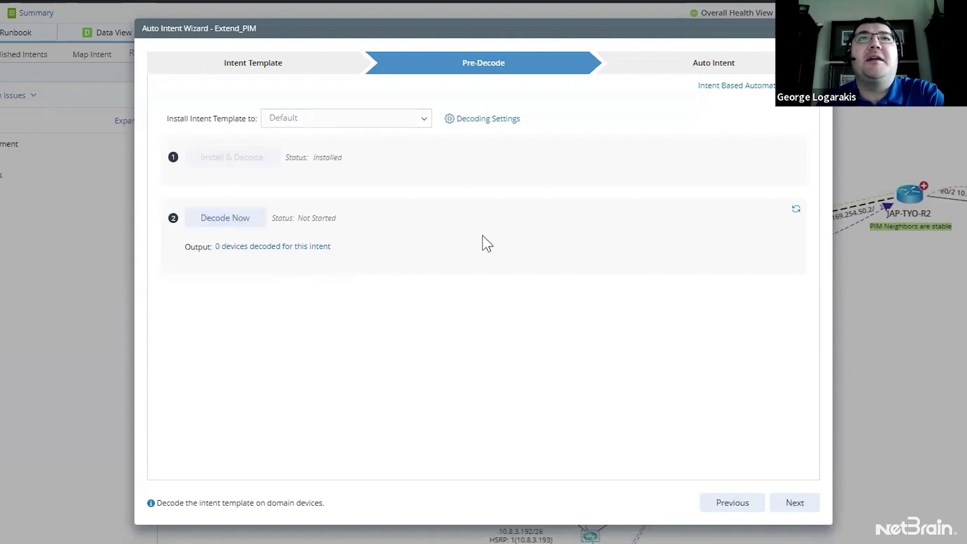
{"action": "left_click", "coordinate": [222, 224]}
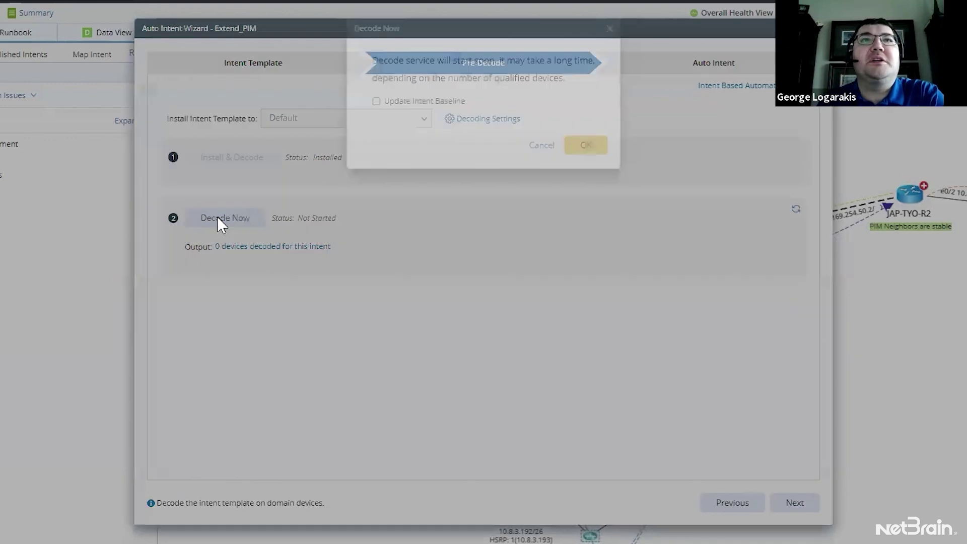
{"action": "left_click", "coordinate": [577, 147]}
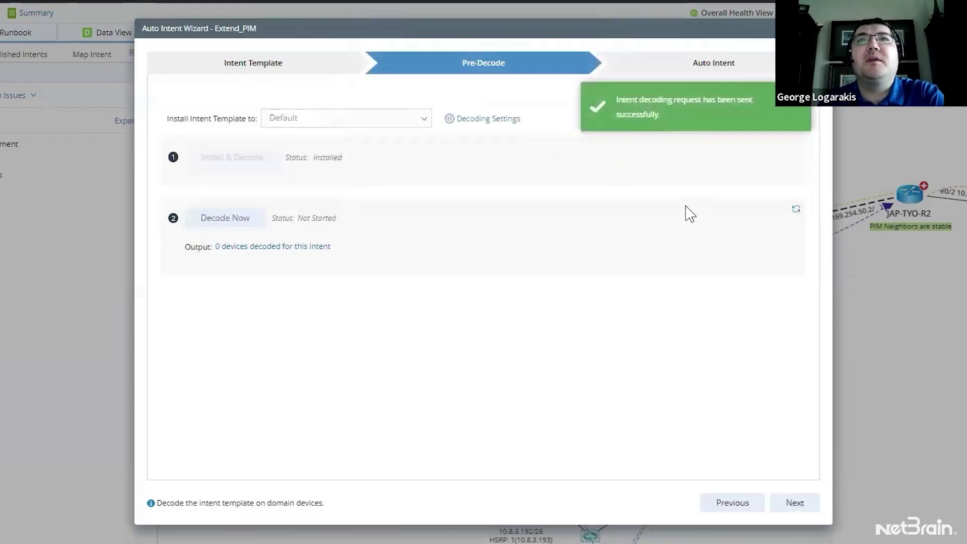
{"action": "left_click", "coordinate": [796, 211]}
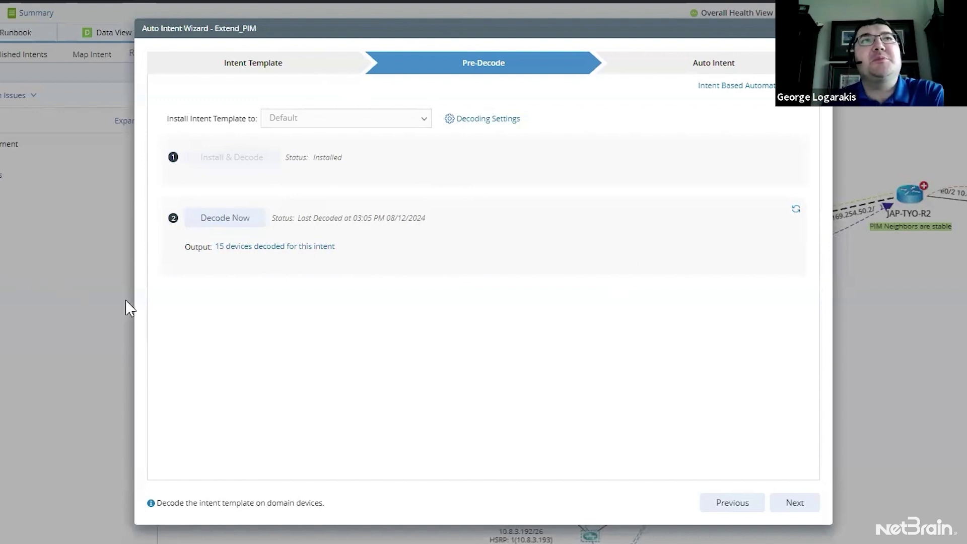
{"action": "left_click", "coordinate": [794, 502]}
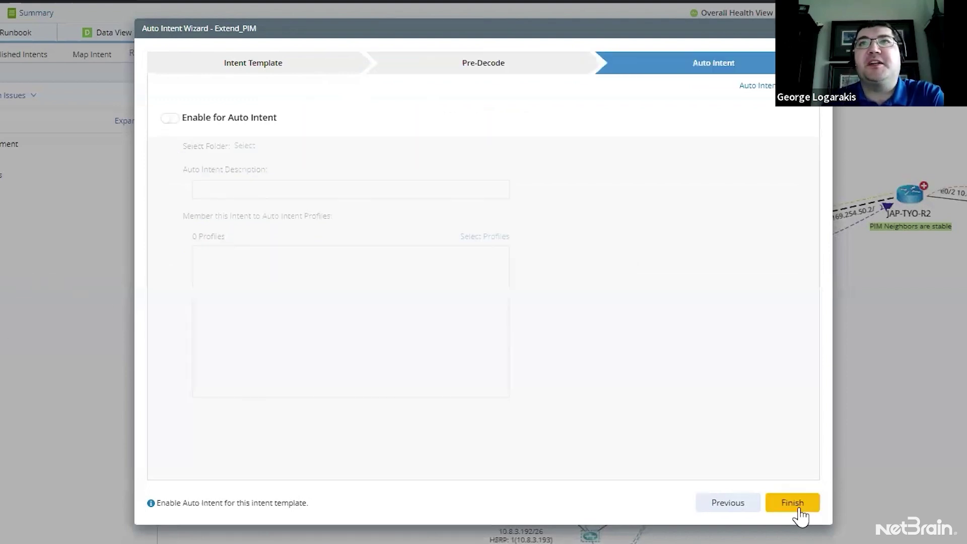
Step: Enable Extend_PIM for Auto Intent and place it in a new folder named 'Decode Design'
{"action": "left_click", "coordinate": [171, 119]}
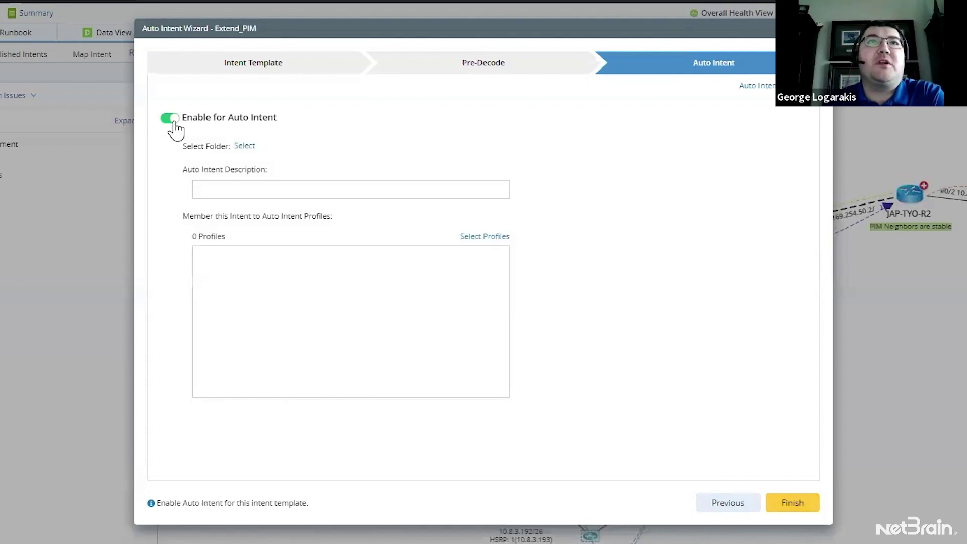
{"action": "left_click", "coordinate": [246, 146]}
{"action": "scroll", "coordinate": [342, 161], "scroll_direction": "down", "scroll_amount": 10}
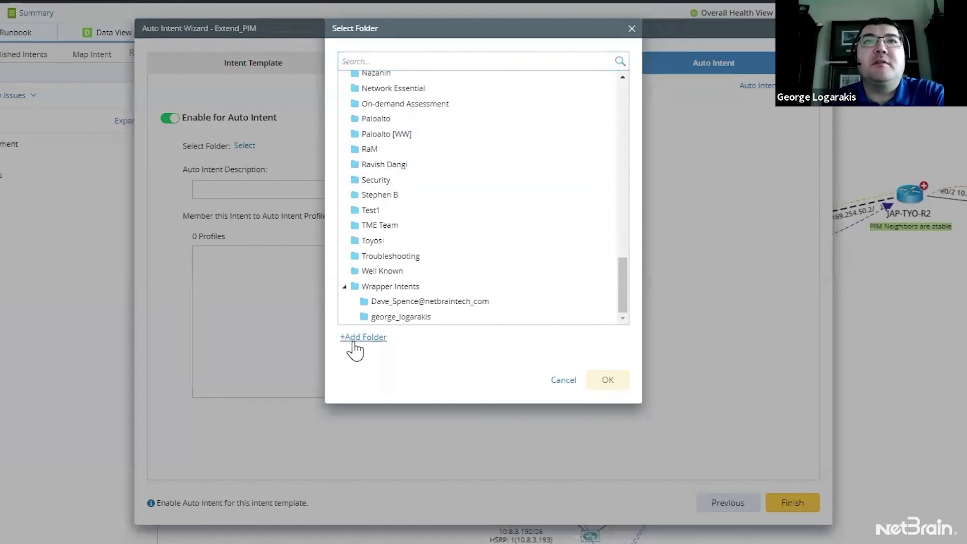
{"action": "left_click", "coordinate": [355, 341]}
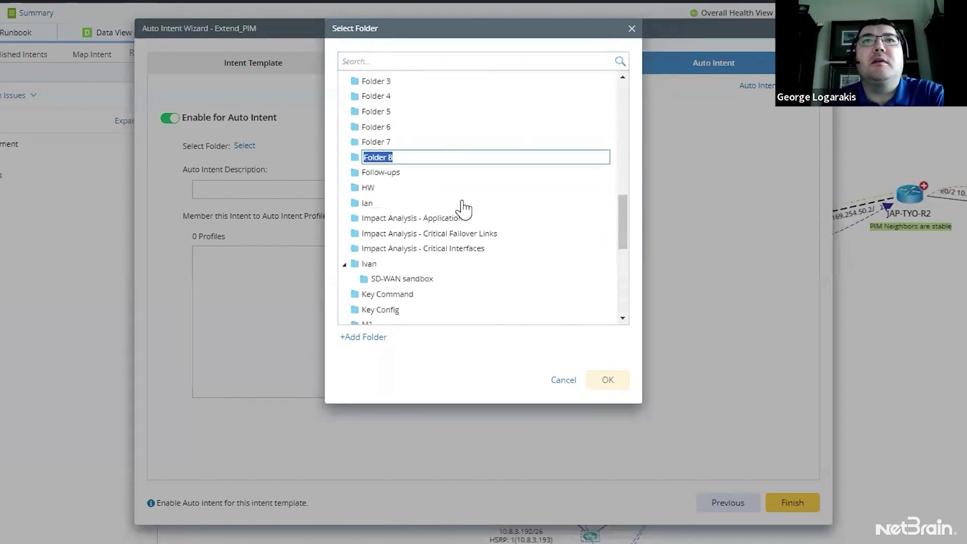
{"action": "key", "text": "BackSpace"}
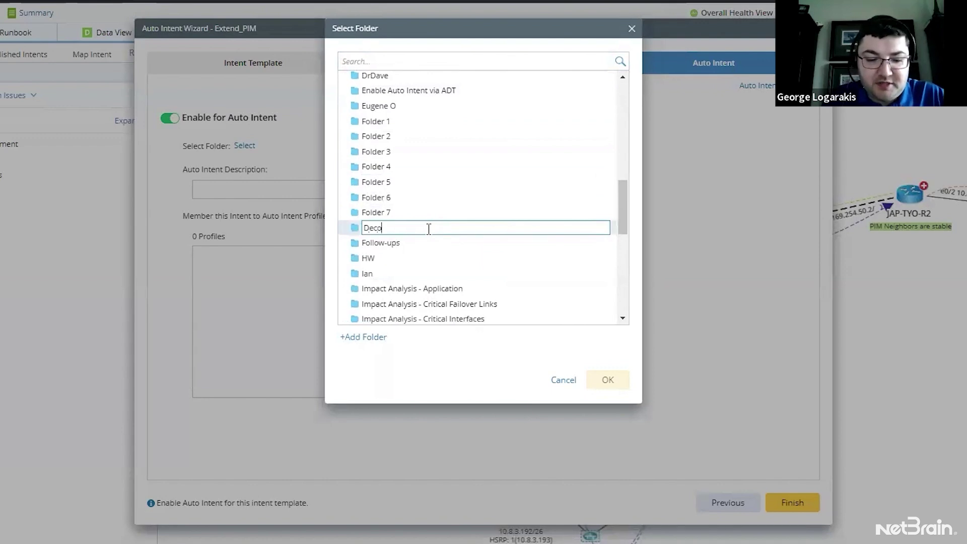
{"action": "type", "text": "Decode Design"}
{"action": "key", "text": "Return"}
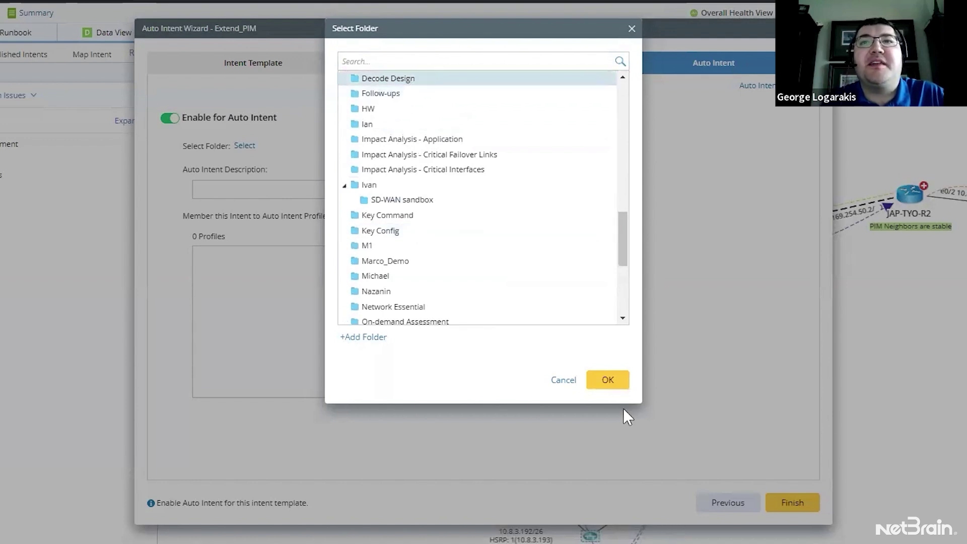
{"action": "left_click", "coordinate": [610, 382]}
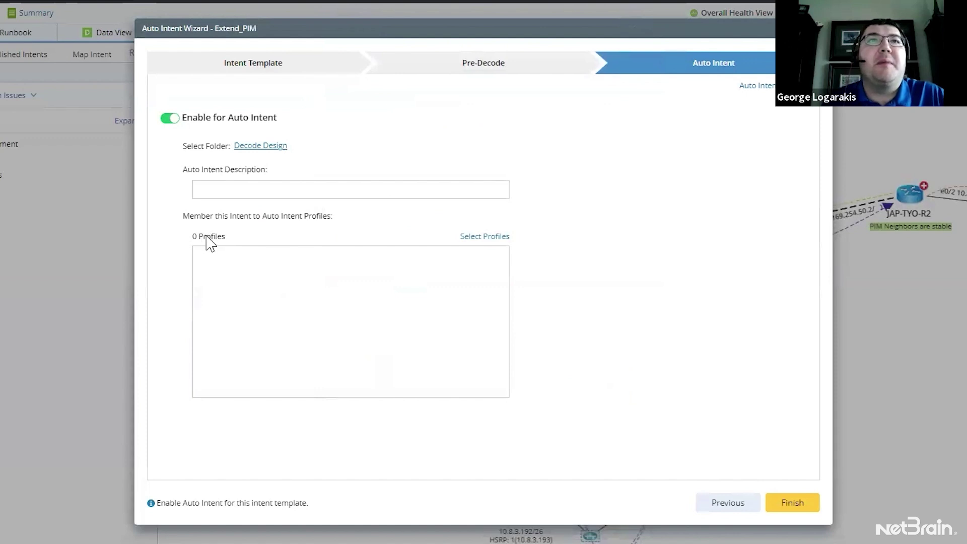
Step: Add Extend_PIM to the Decode Network Design auto intent profile
{"action": "left_click", "coordinate": [481, 237]}
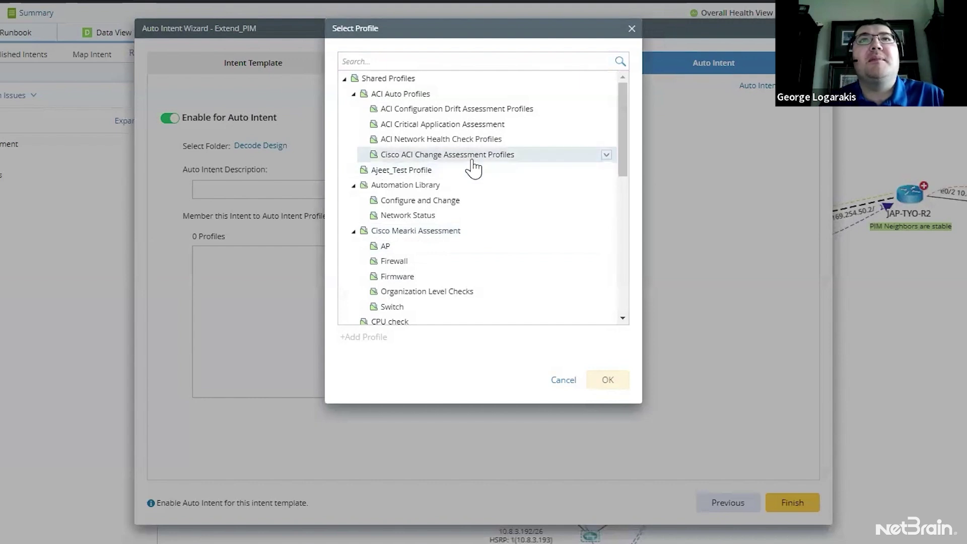
{"action": "scroll", "coordinate": [472, 166], "scroll_direction": "down", "scroll_amount": 3}
{"action": "scroll", "coordinate": [473, 168], "scroll_direction": "down", "scroll_amount": 1}
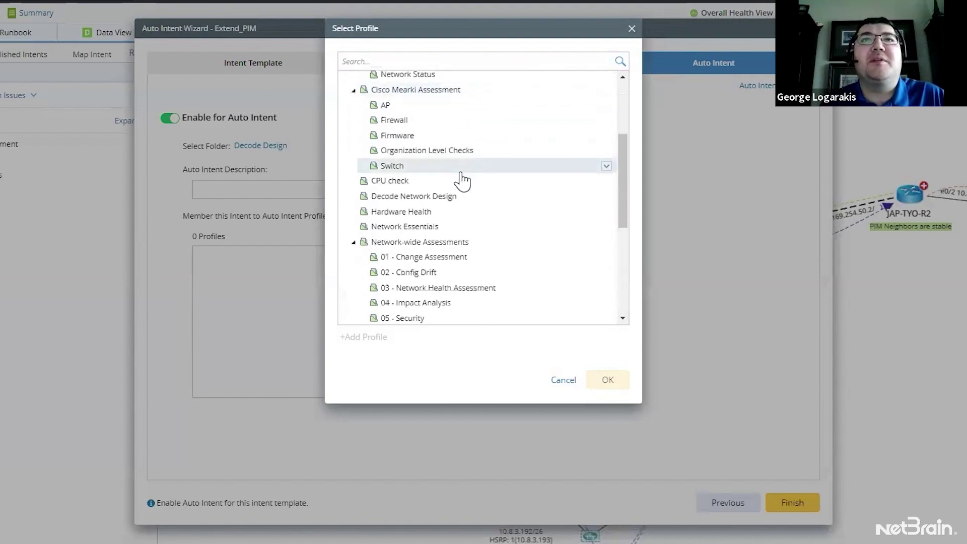
{"action": "left_click", "coordinate": [443, 196]}
{"action": "left_click", "coordinate": [600, 386]}
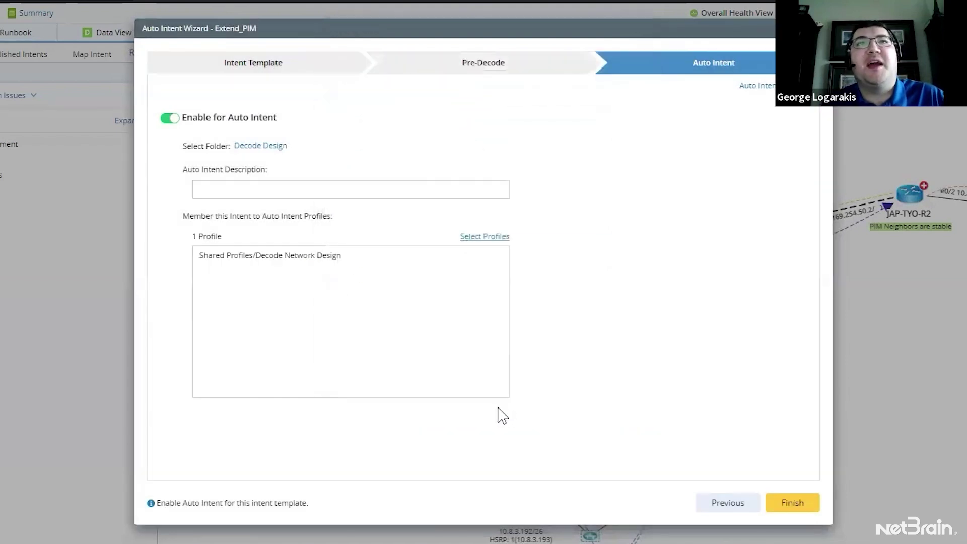
Step: Finish the wizard, save the Auto Intent settings, and reset the current auto intent results
{"action": "left_click", "coordinate": [788, 503]}
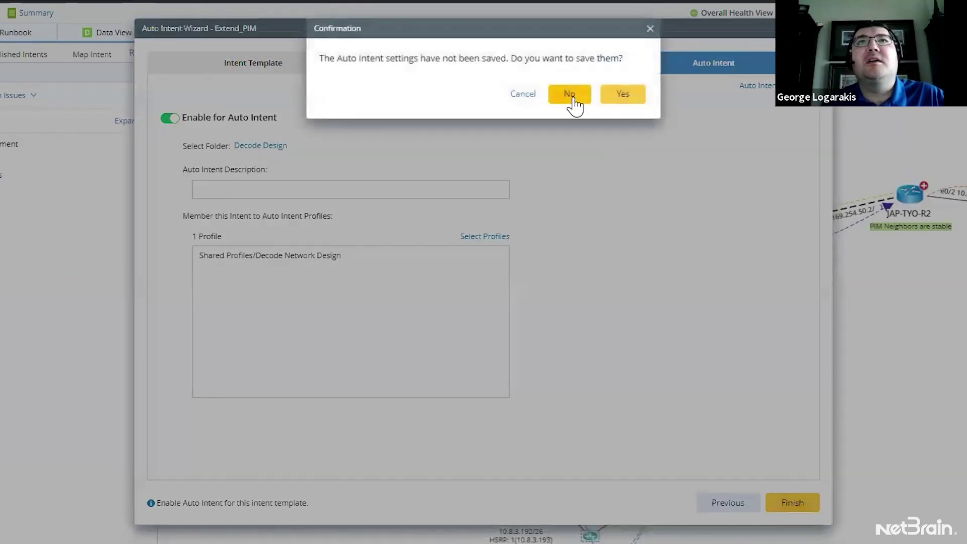
{"action": "left_click", "coordinate": [623, 94]}
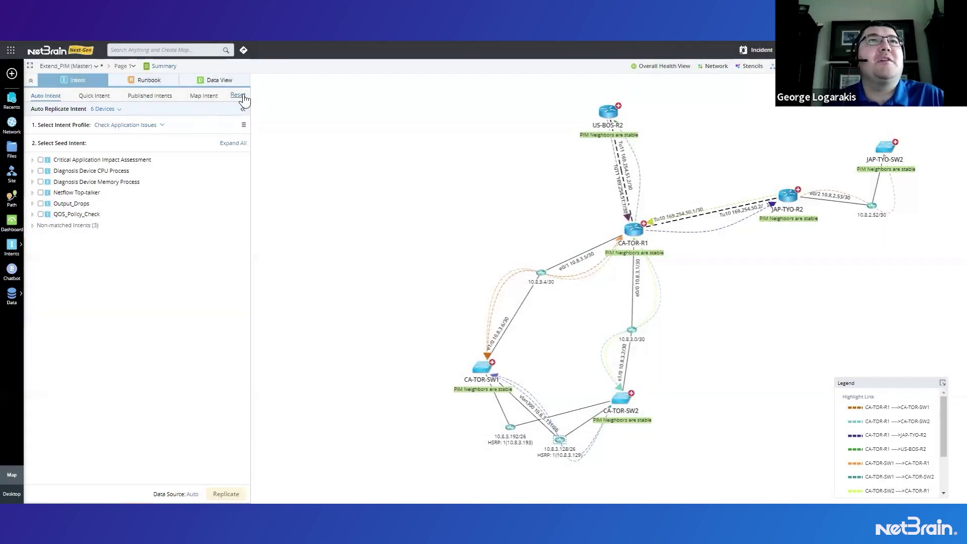
{"action": "left_click", "coordinate": [238, 95]}
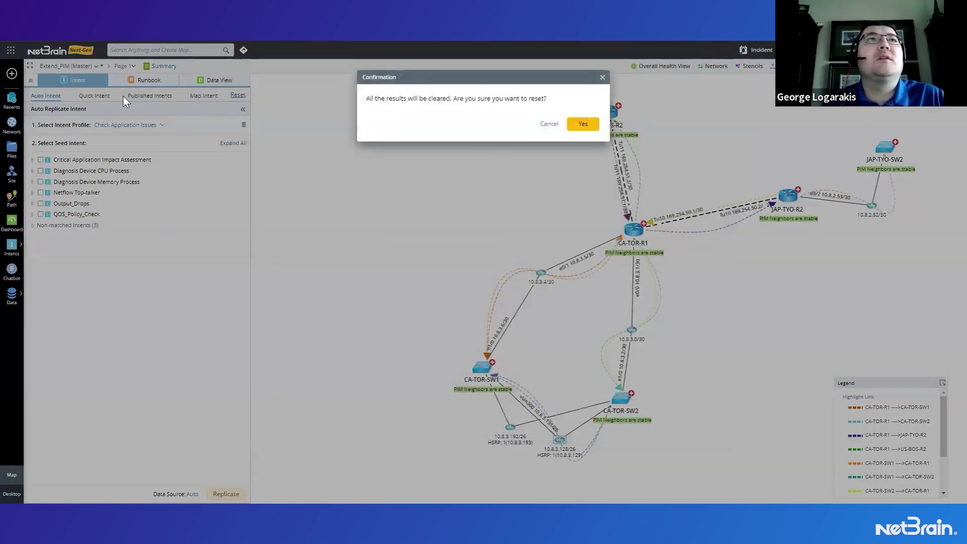
{"action": "key", "text": "Return"}
Step: Switch the Intent Profile to Decode Network Design and tick Extend_PIM with all six devices
{"action": "left_click", "coordinate": [161, 125]}
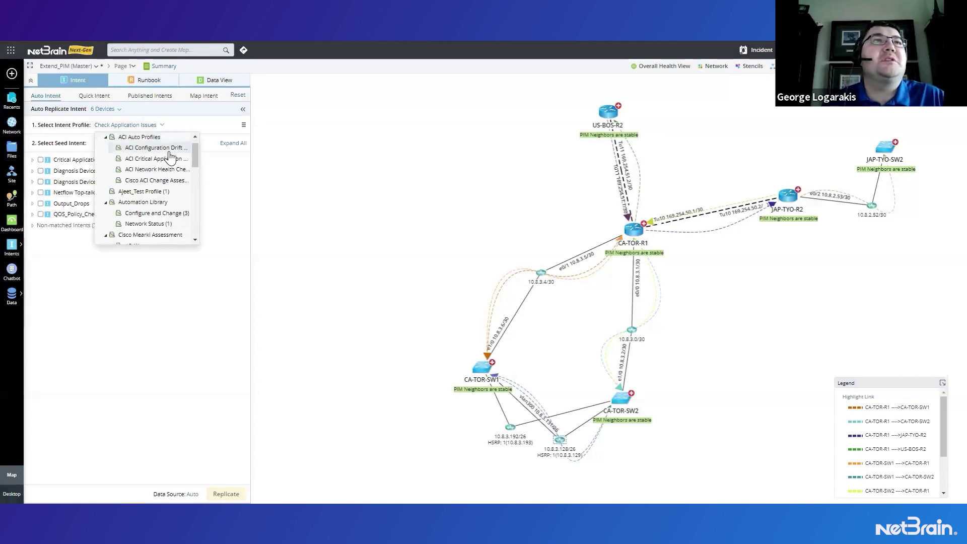
{"action": "scroll", "coordinate": [161, 161], "scroll_direction": "down", "scroll_amount": 5}
{"action": "left_click", "coordinate": [154, 171]}
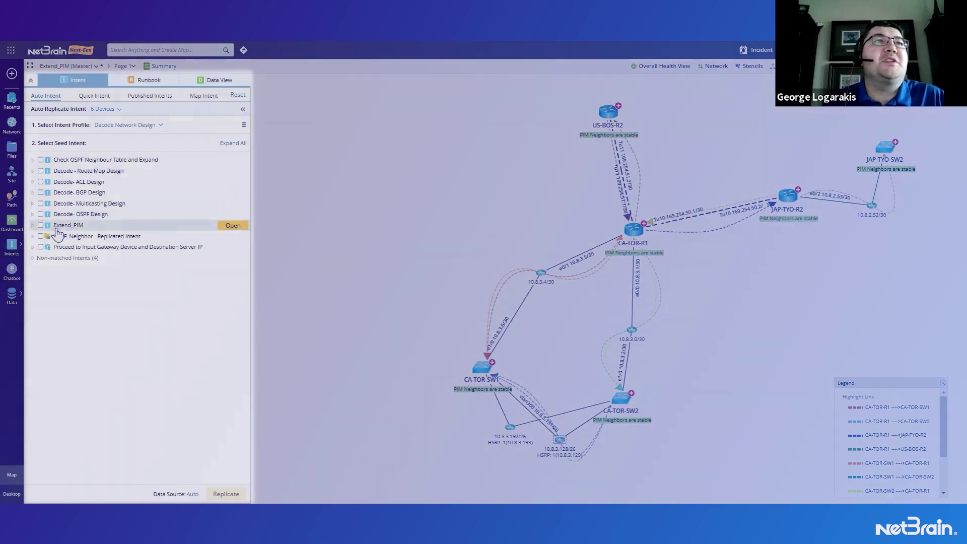
{"action": "left_click", "coordinate": [33, 226]}
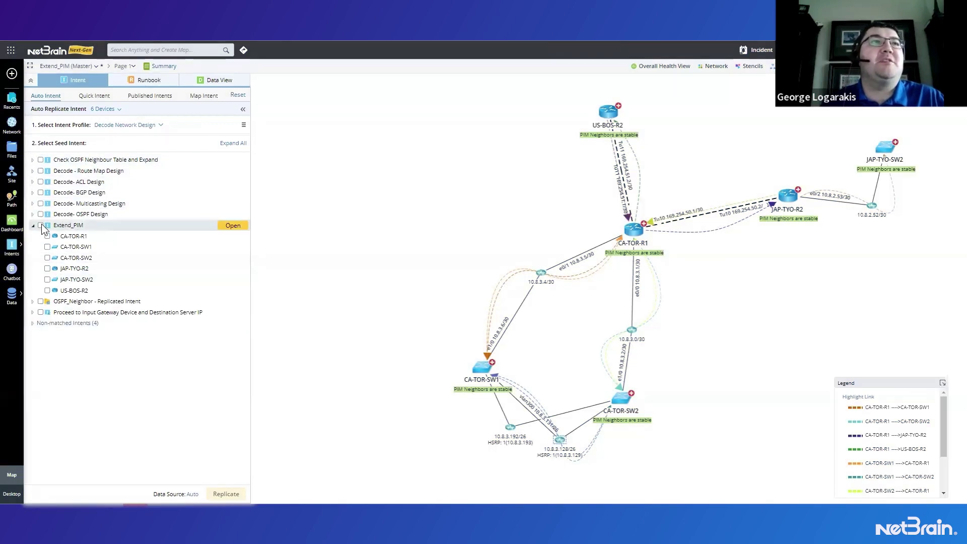
{"action": "left_click", "coordinate": [41, 224]}
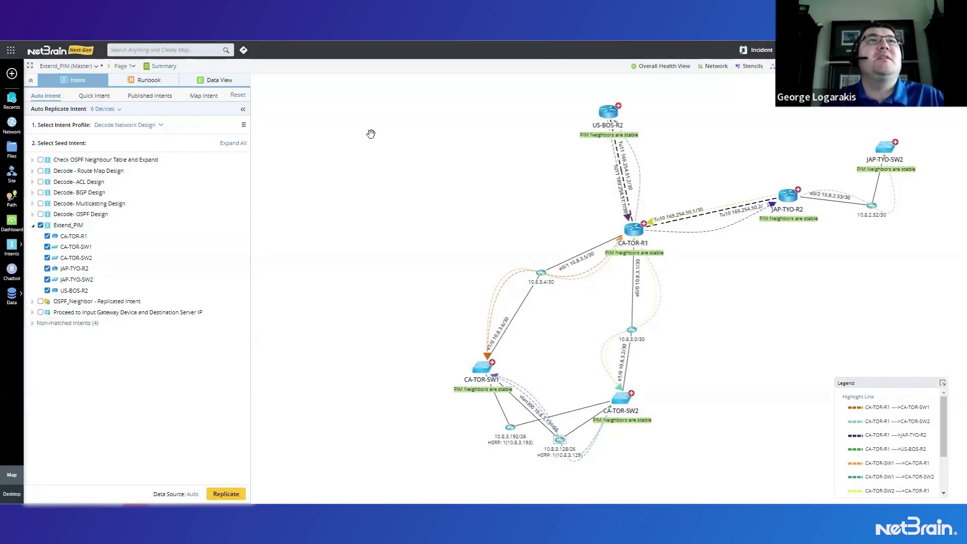